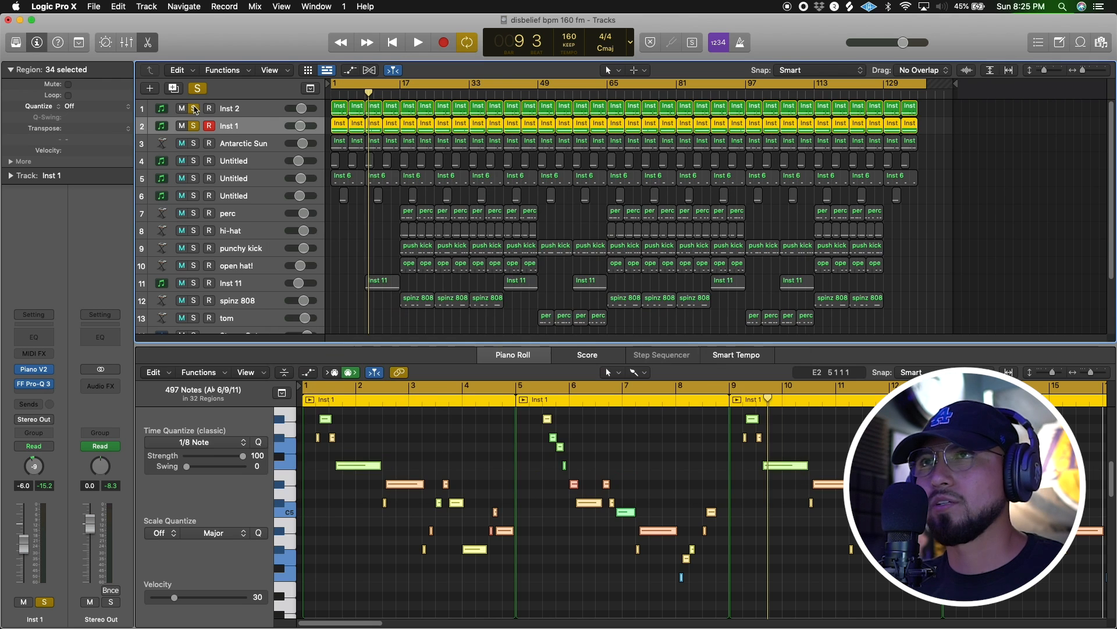
Step: Lower the Inst 1 track's volume to -6.8 dB and audition the Antarctic Sun track in solo
drag(294, 125, 295, 131)
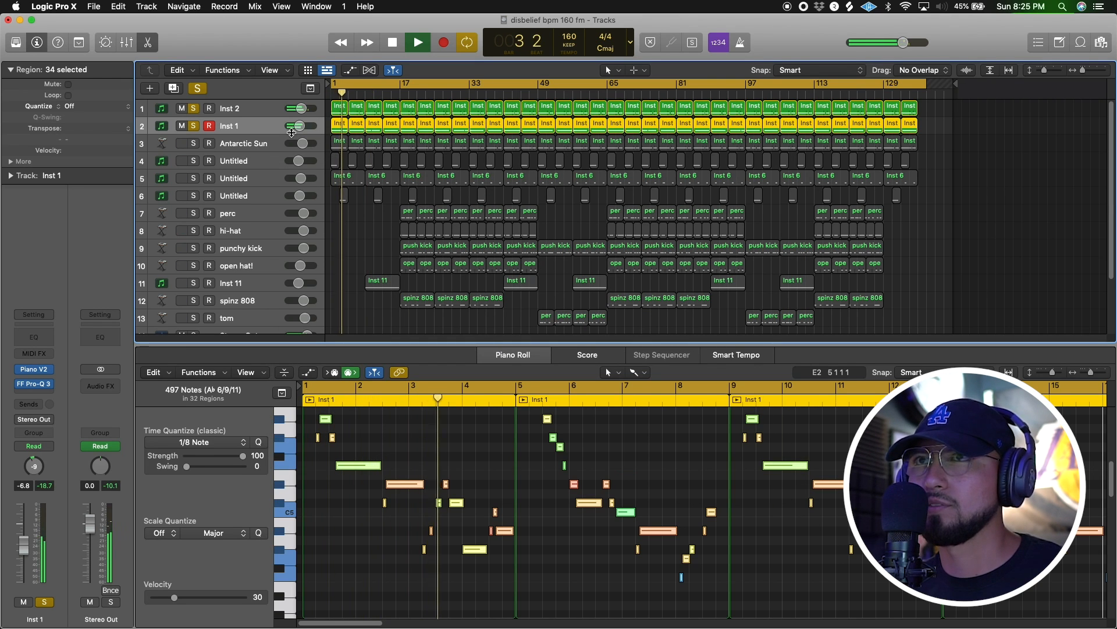
click(291, 144)
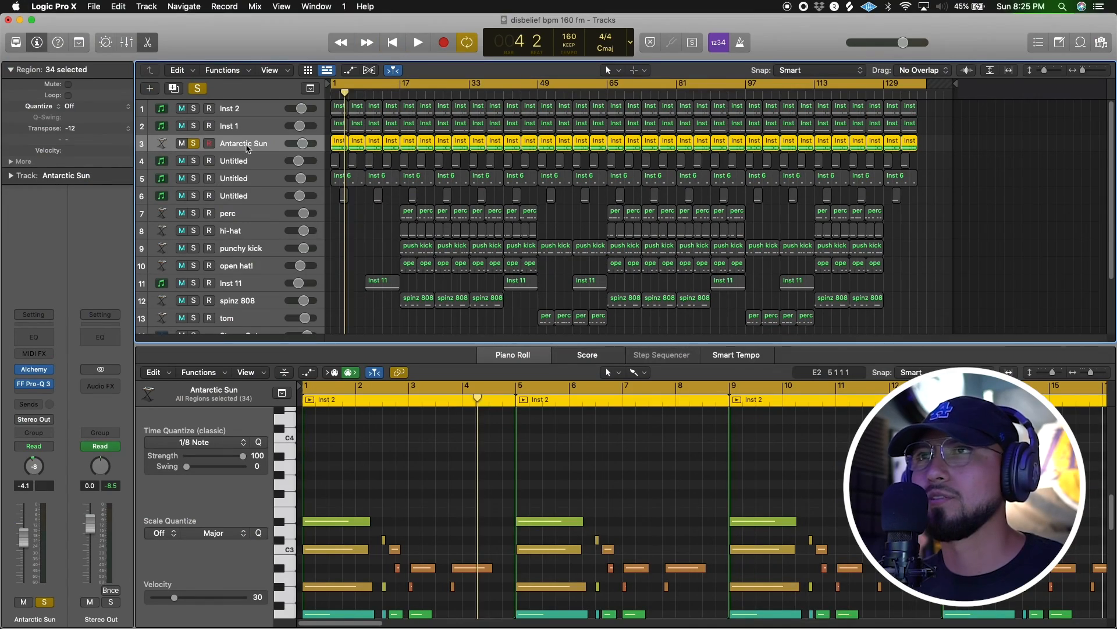
key(space)
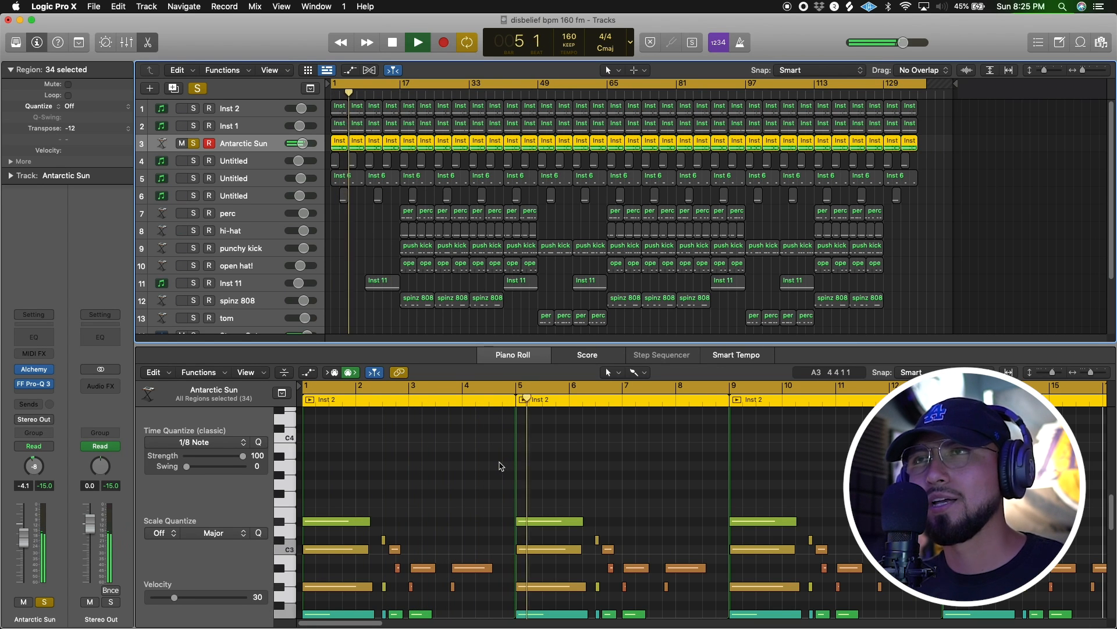
key(space)
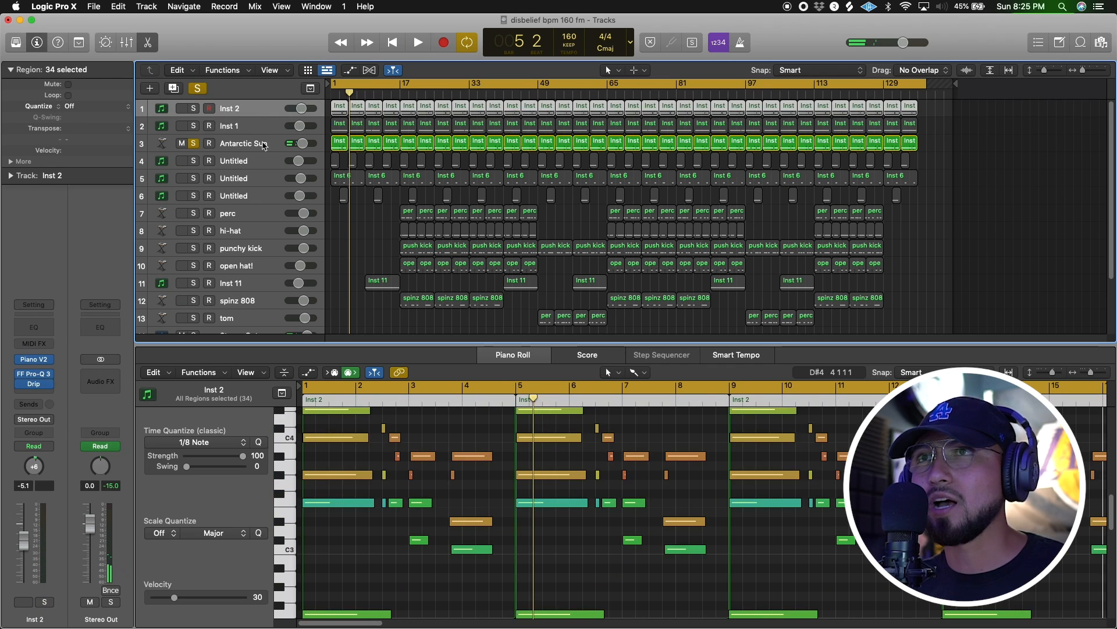
Step: Compare the note patterns of the Inst 2 and Antarctic Sun tracks in the piano roll
click(336, 109)
click(274, 112)
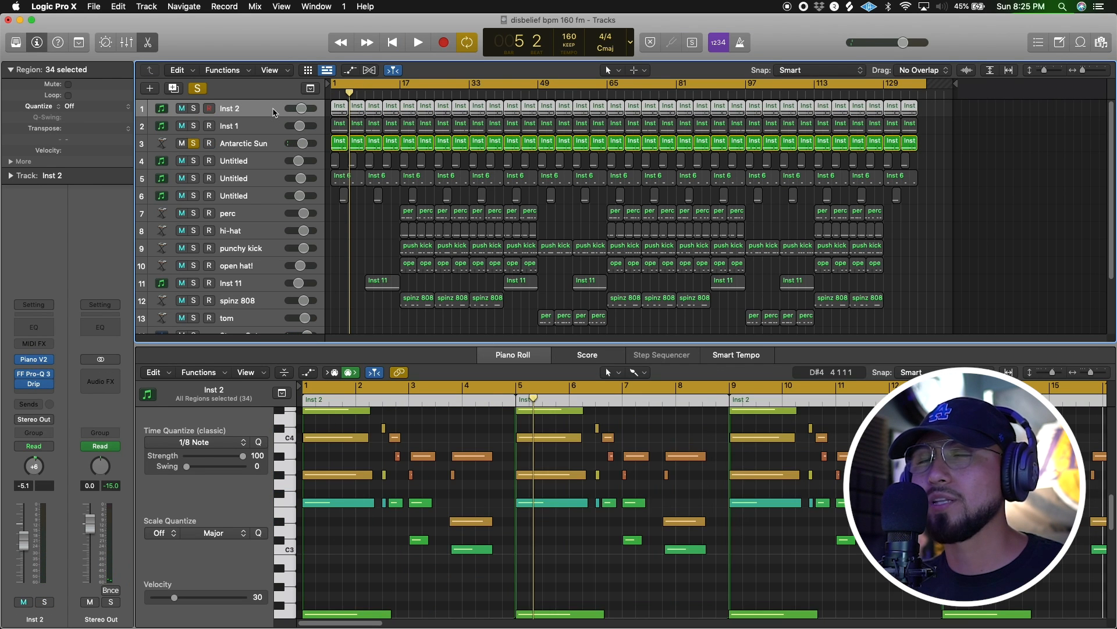
click(341, 144)
click(274, 149)
click(341, 144)
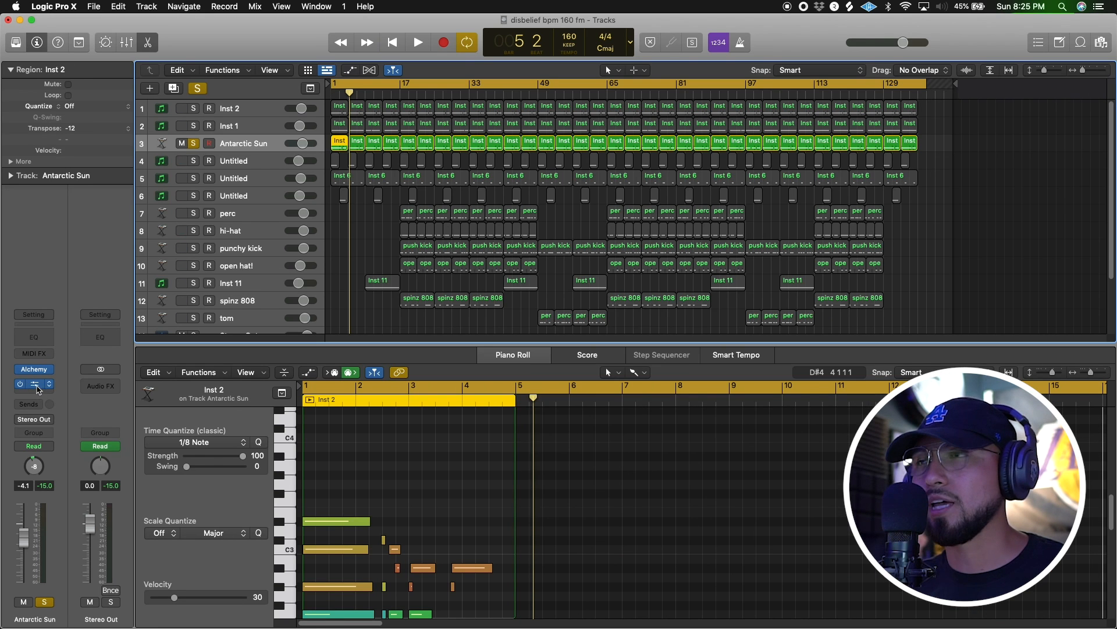
Step: Examine the FF Pro-Q 3 band-pass EQ and the insert chain on the Antarctic Sun track
click(36, 385)
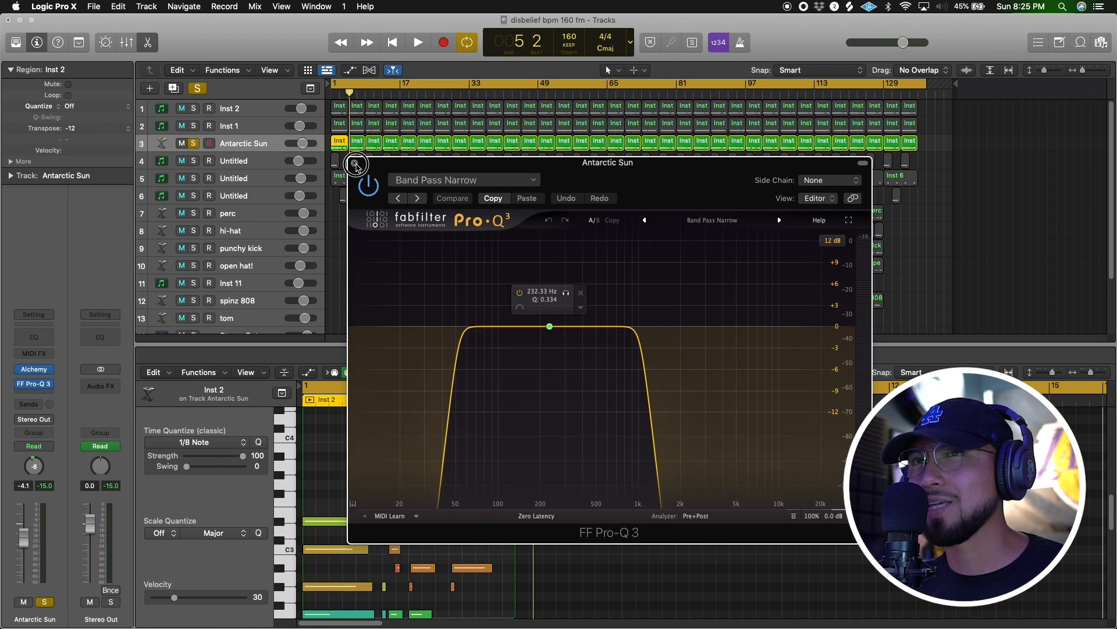
click(356, 163)
click(273, 110)
click(262, 149)
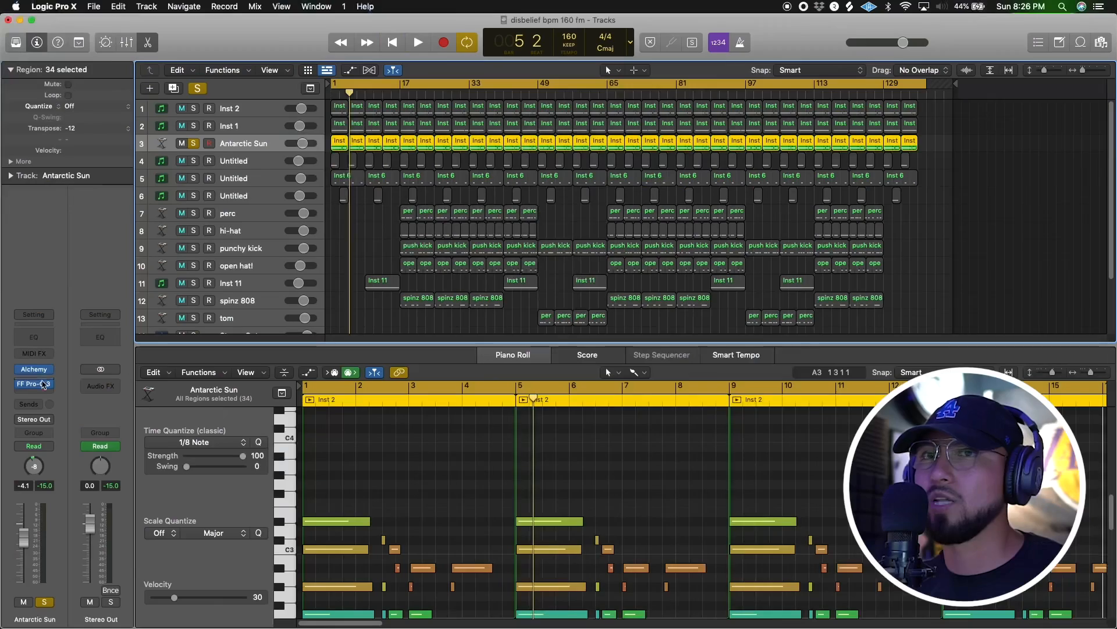
click(35, 385)
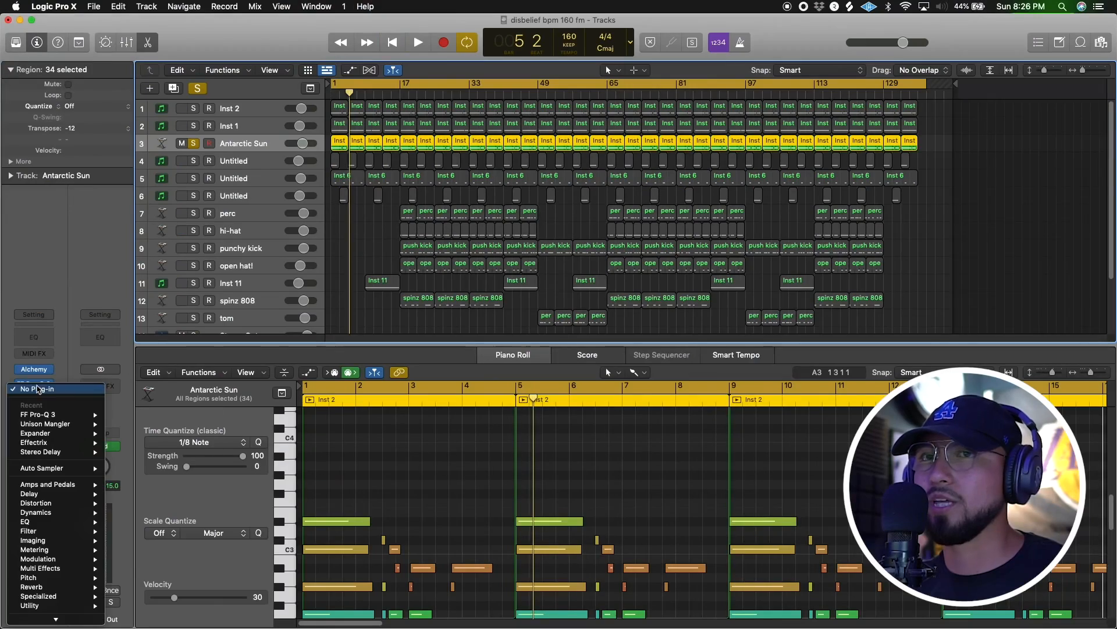
click(37, 386)
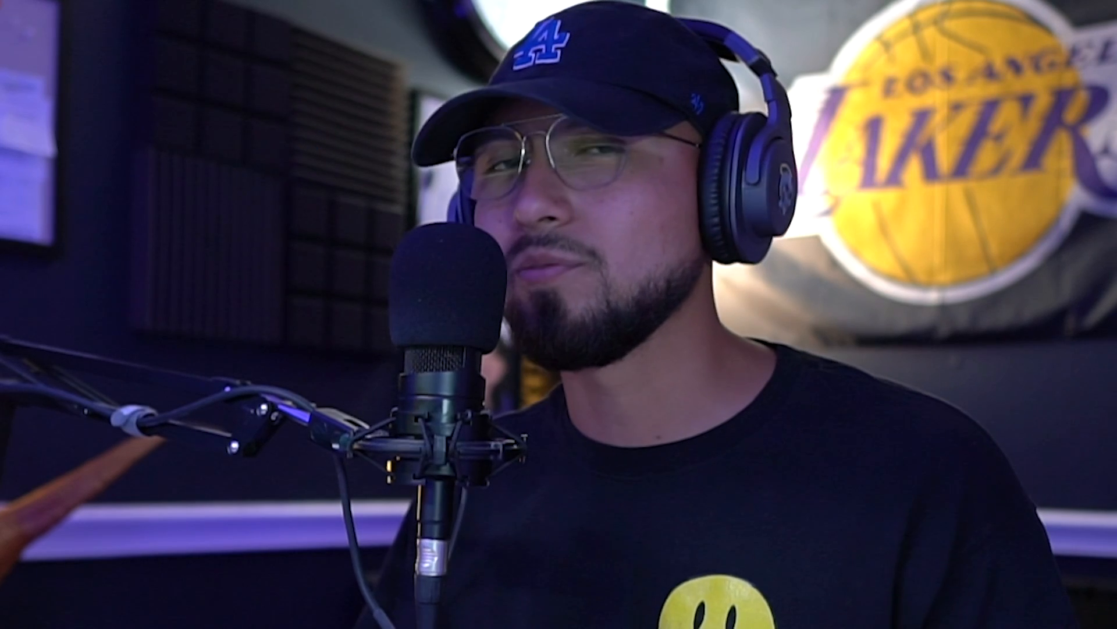
Step: Solo track 4 and audition its vocal one-shot loaded in Serato Sample
click(230, 165)
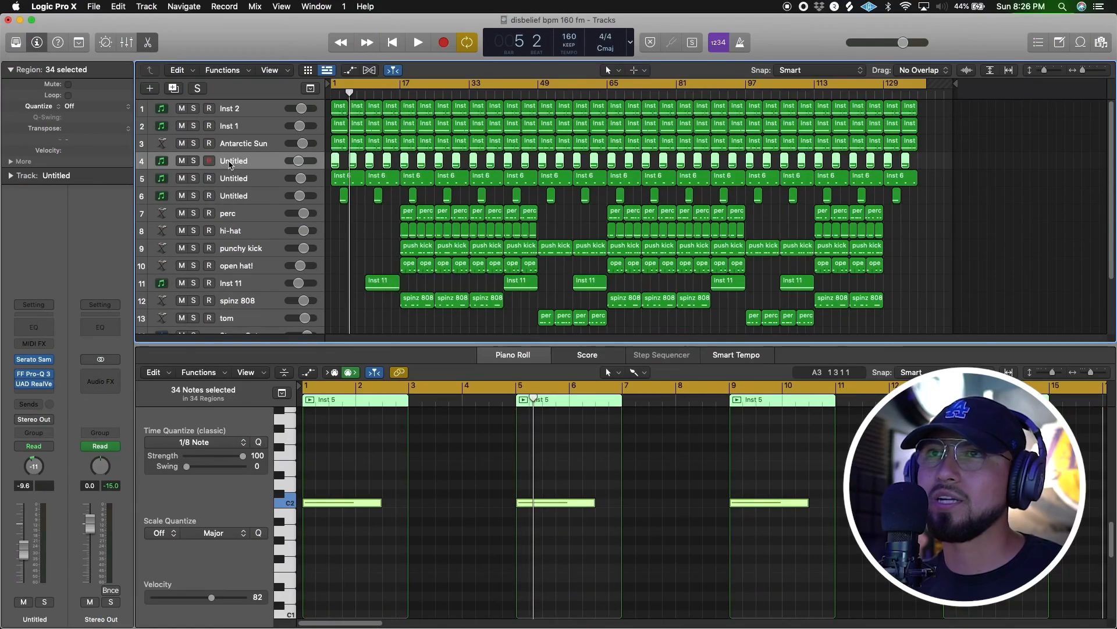
click(196, 163)
key(space)
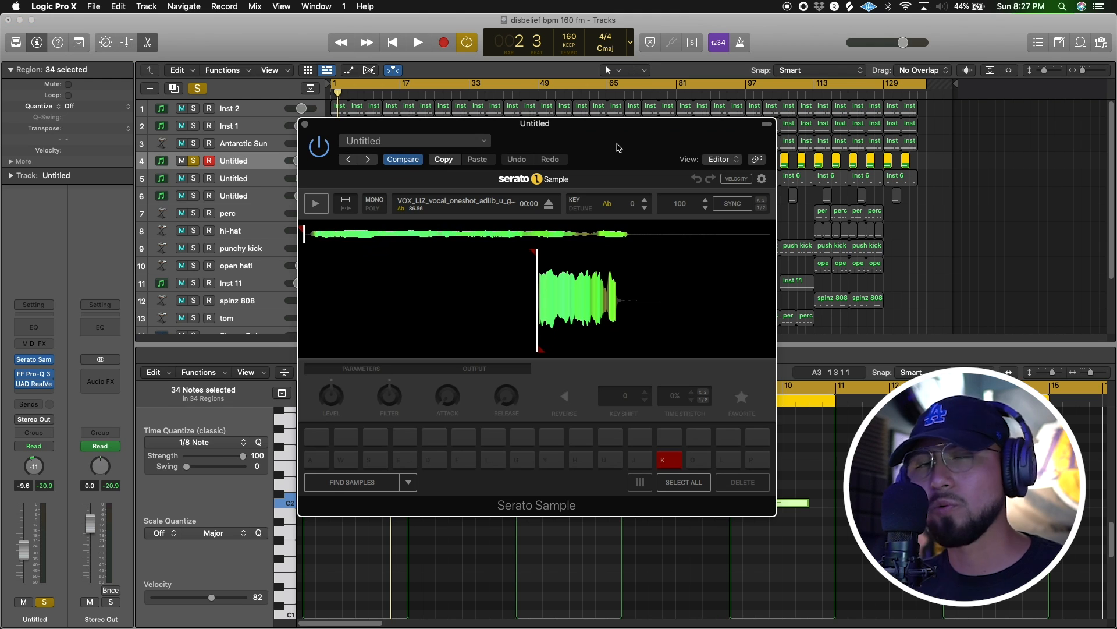
click(302, 125)
click(390, 44)
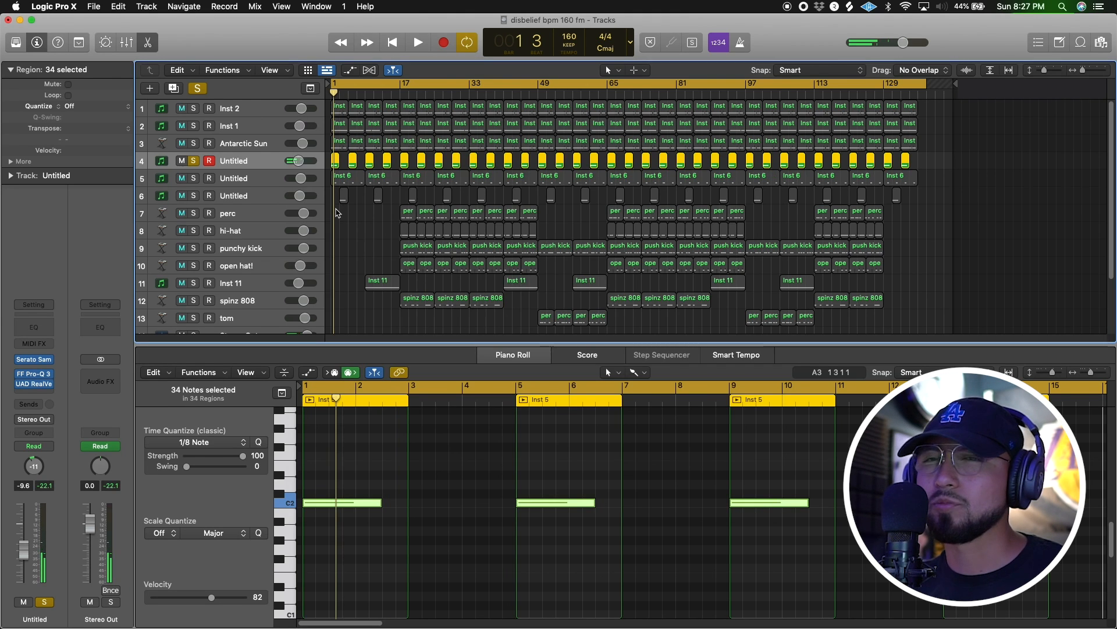
Step: Compare track 4's sound with its FF Pro-Q 3 band-pass filter bypassed and enabled
click(38, 377)
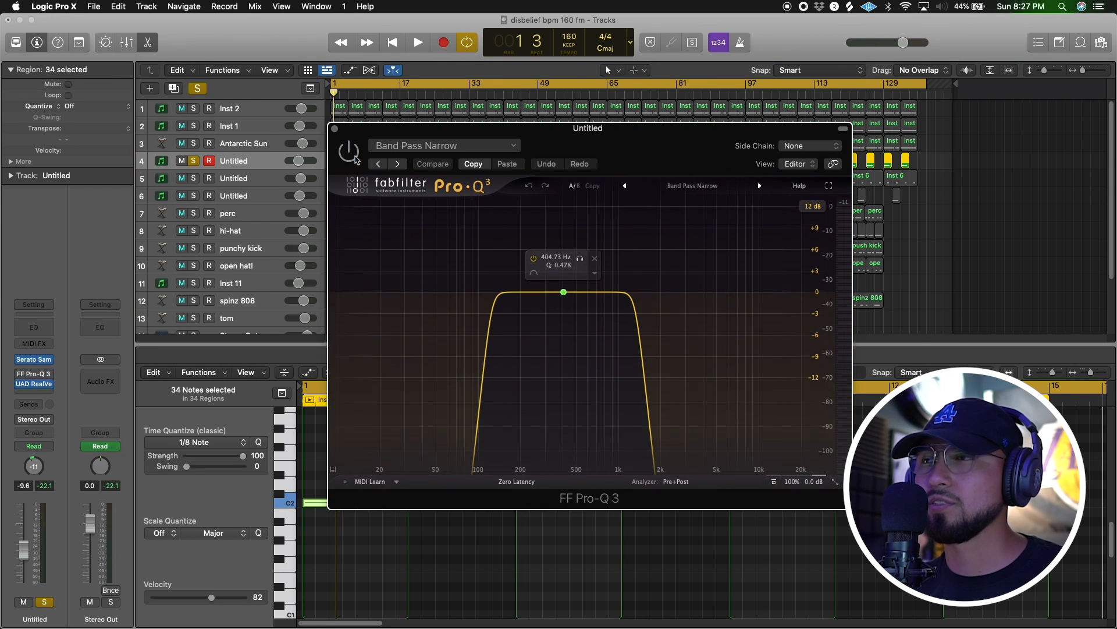
key(space)
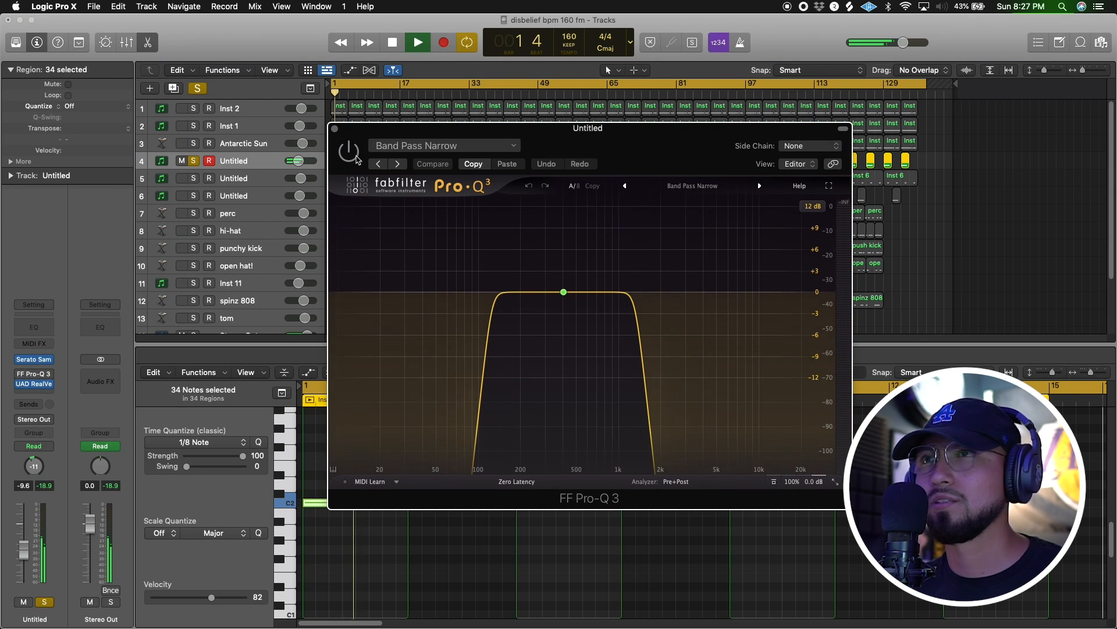
click(349, 152)
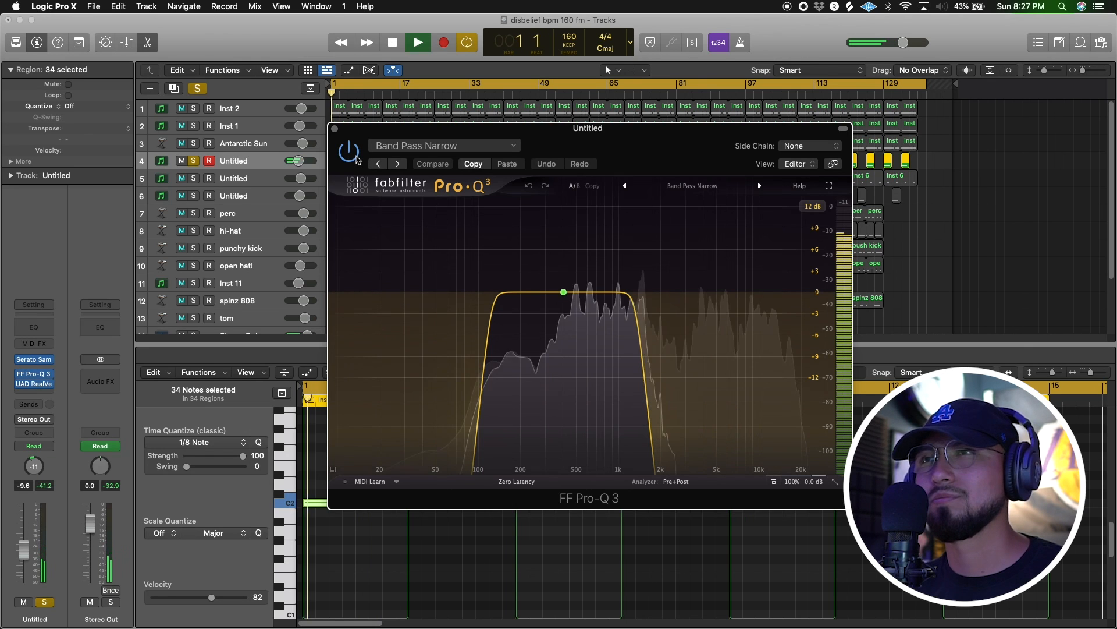
click(334, 129)
key(space)
Step: Replace the UAD RealVerb-Pro on track 4 with Space Designer and adjust its wet level during playback
click(34, 383)
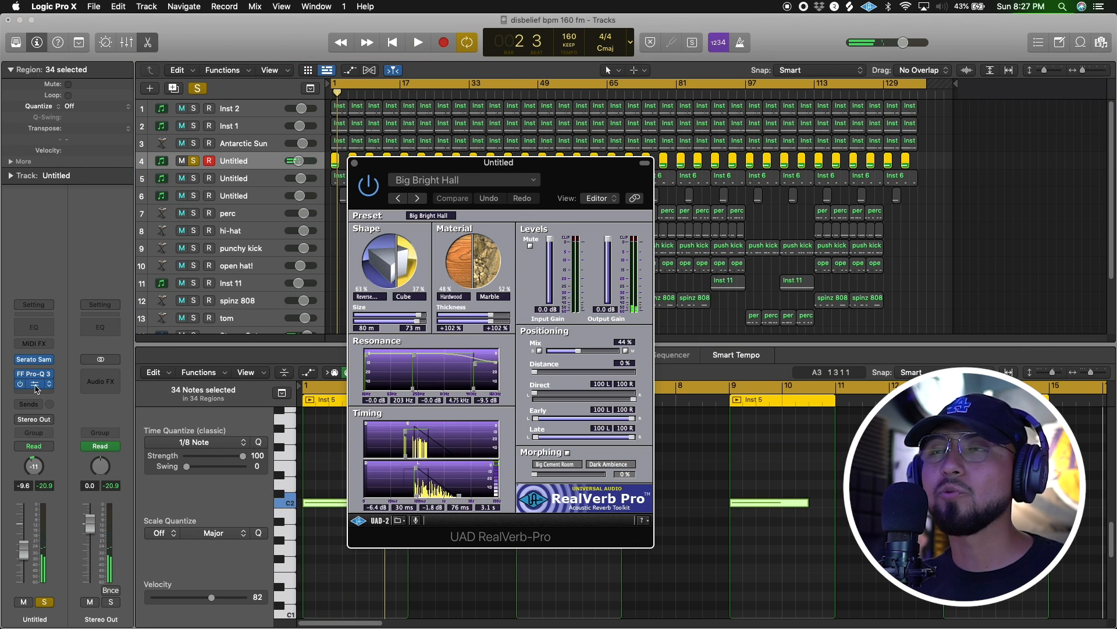
drag(579, 176, 385, 104)
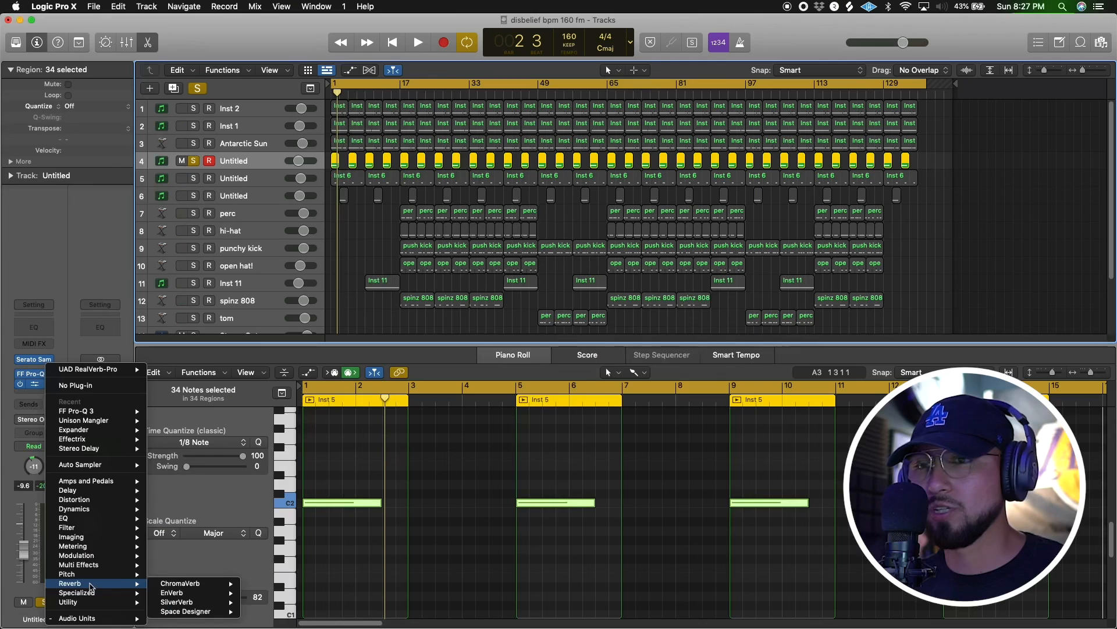
mouse_move(192, 611)
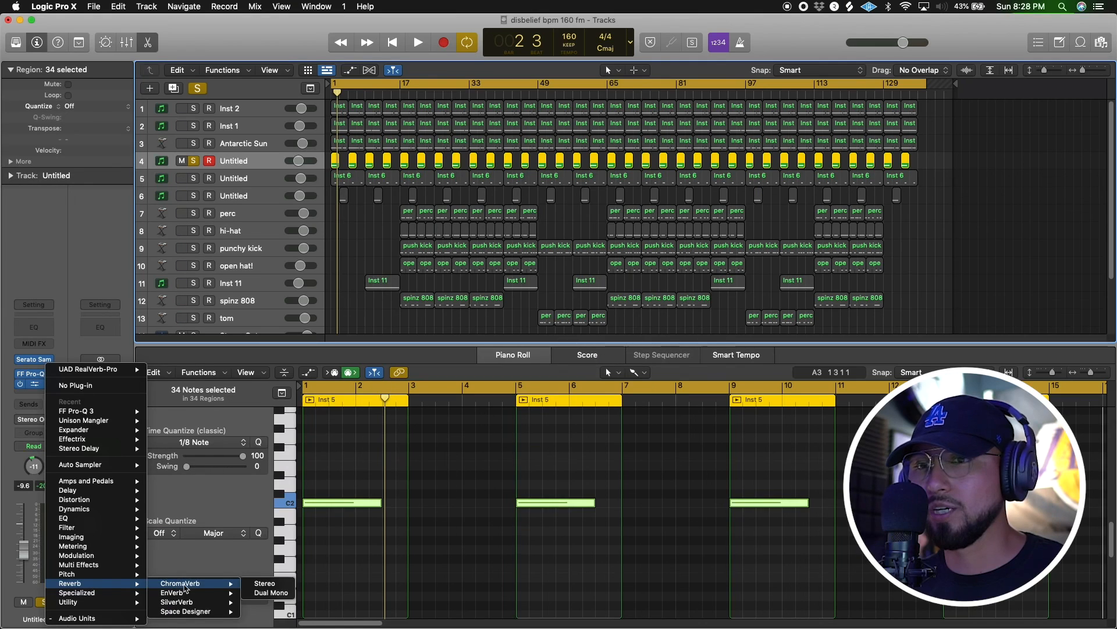
click(263, 609)
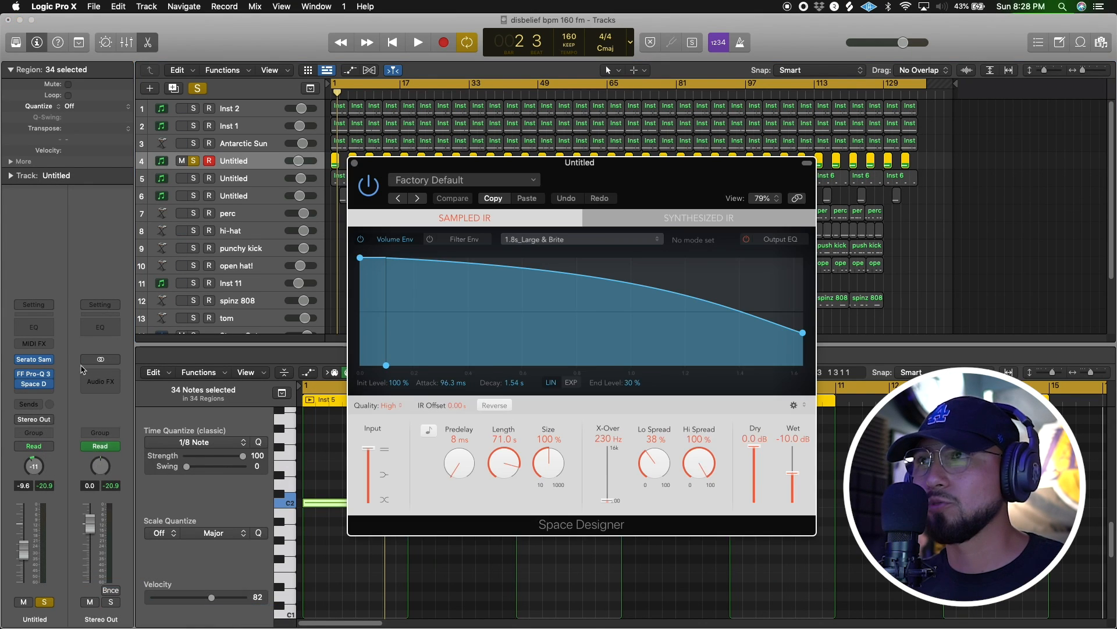
key(space)
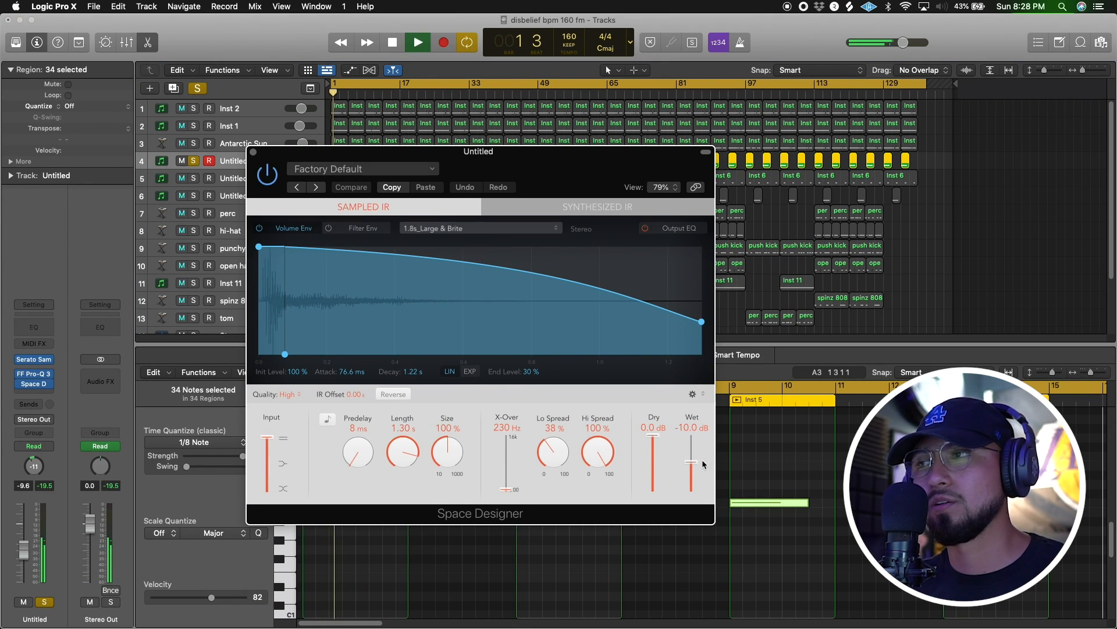
drag(692, 466, 693, 469)
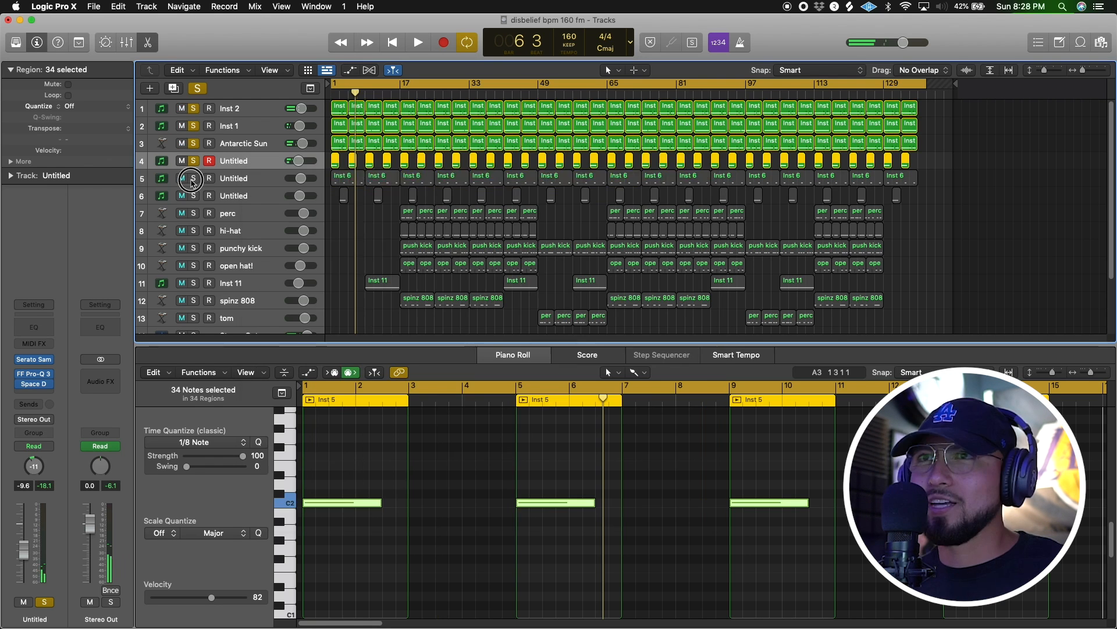
Step: Solo track 5 together with tracks 1 to 4 and play the melody layers from the start
click(193, 179)
click(247, 178)
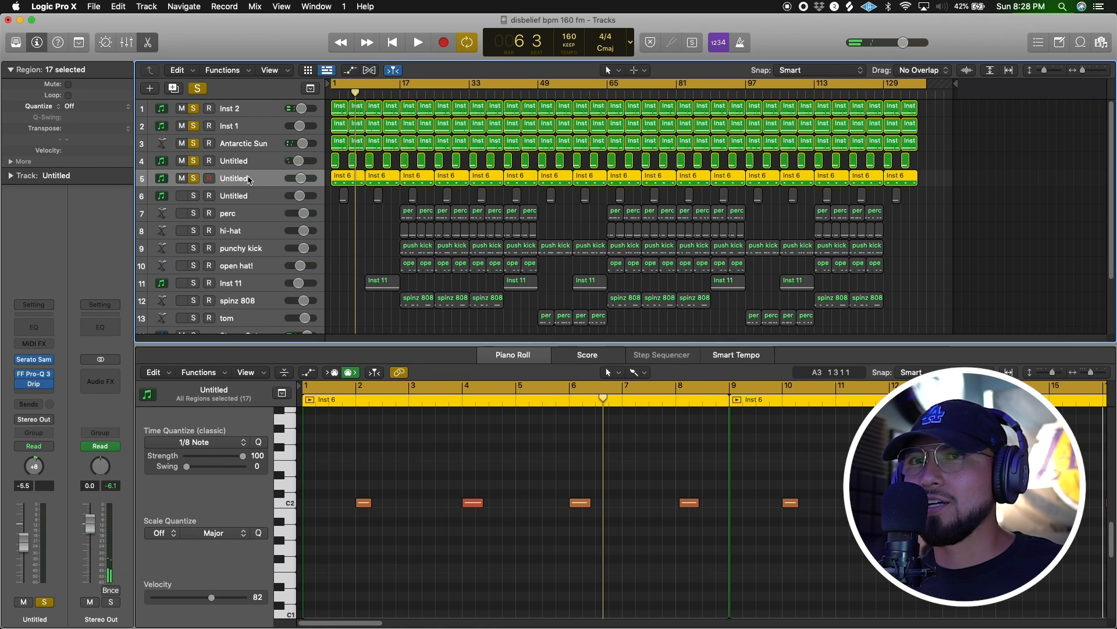
key(space)
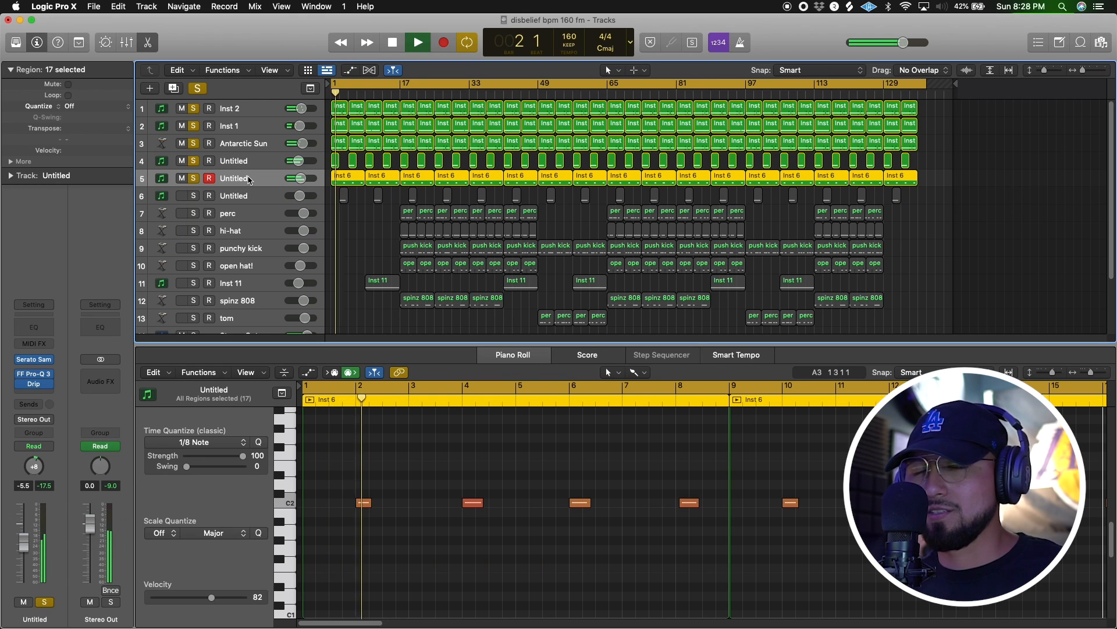
click(193, 161)
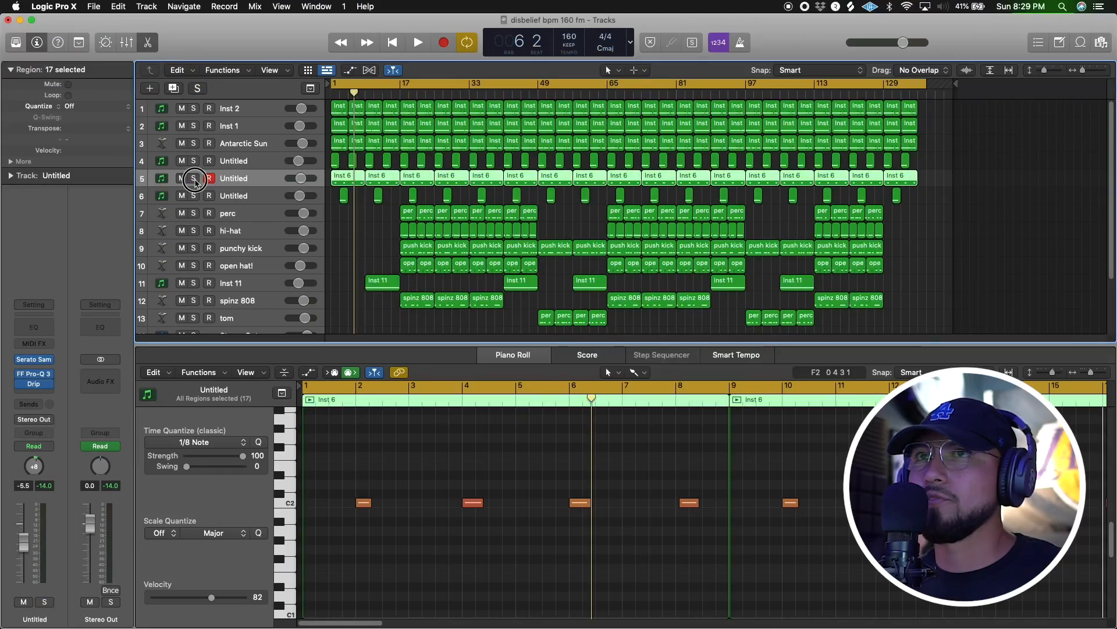
Step: Inspect track 5's FF Pro-Q 3 band-pass filter and play the track with tracks 1 to 4 also soloed
click(193, 178)
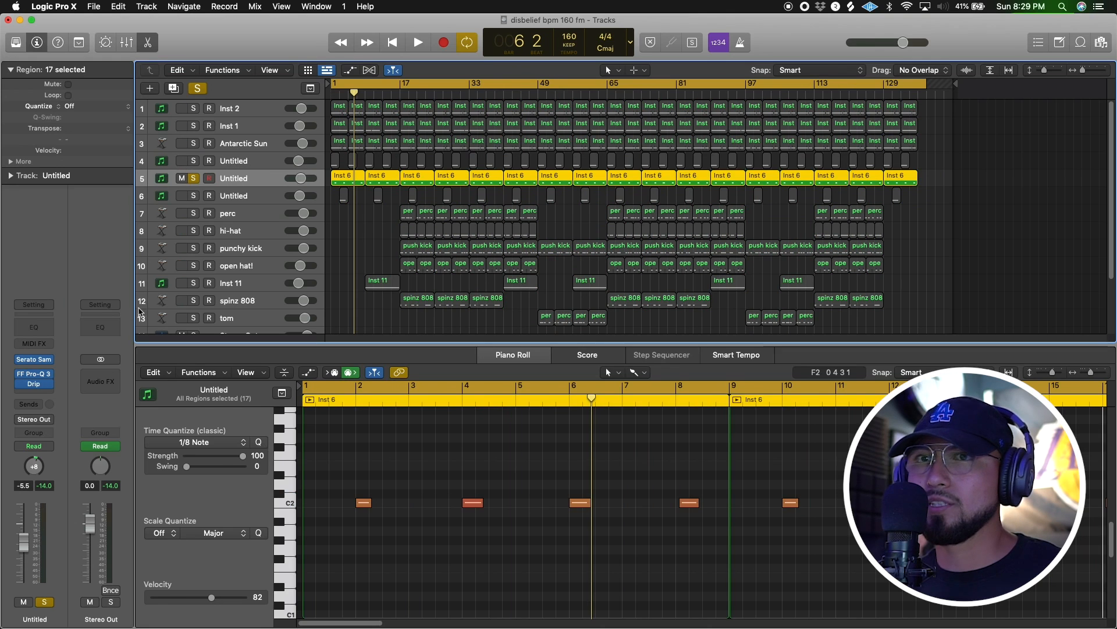
click(30, 375)
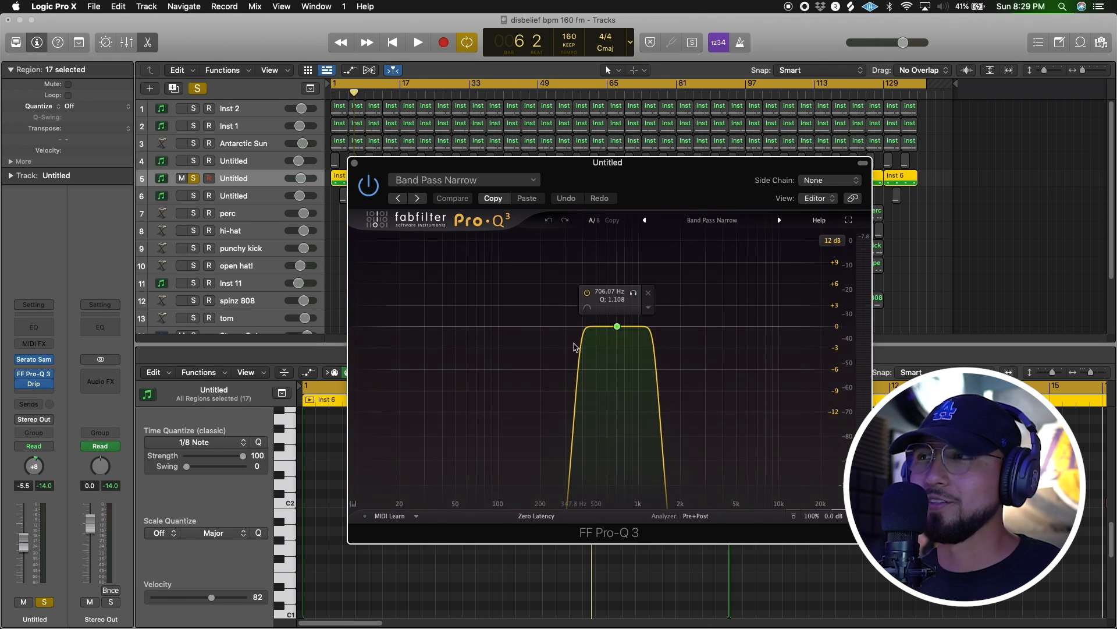
key(space)
drag(193, 161, 193, 108)
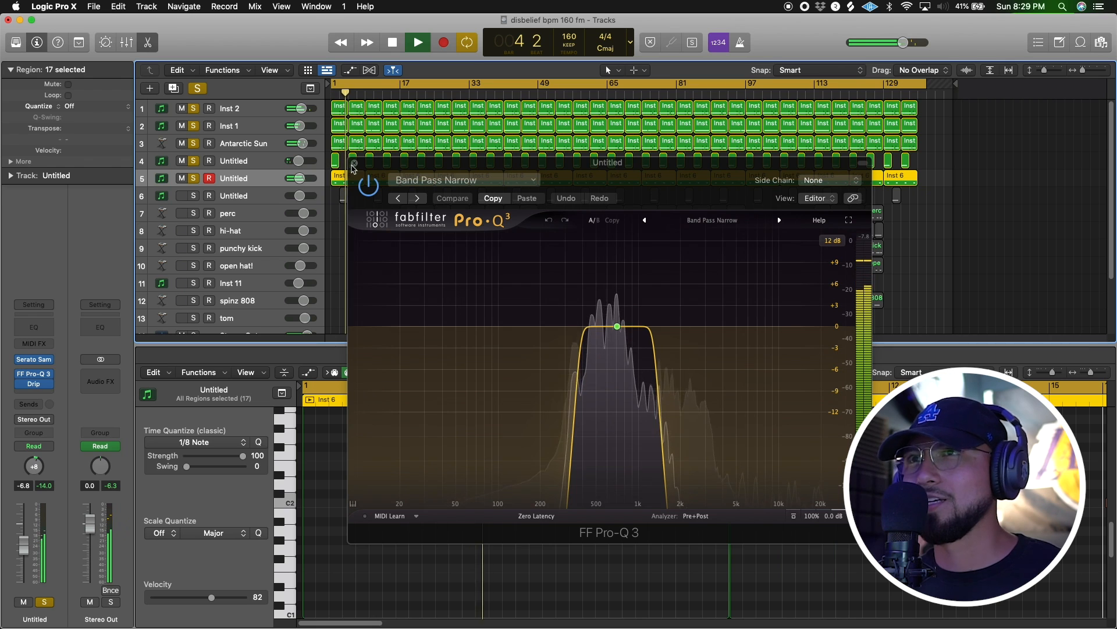
key(space)
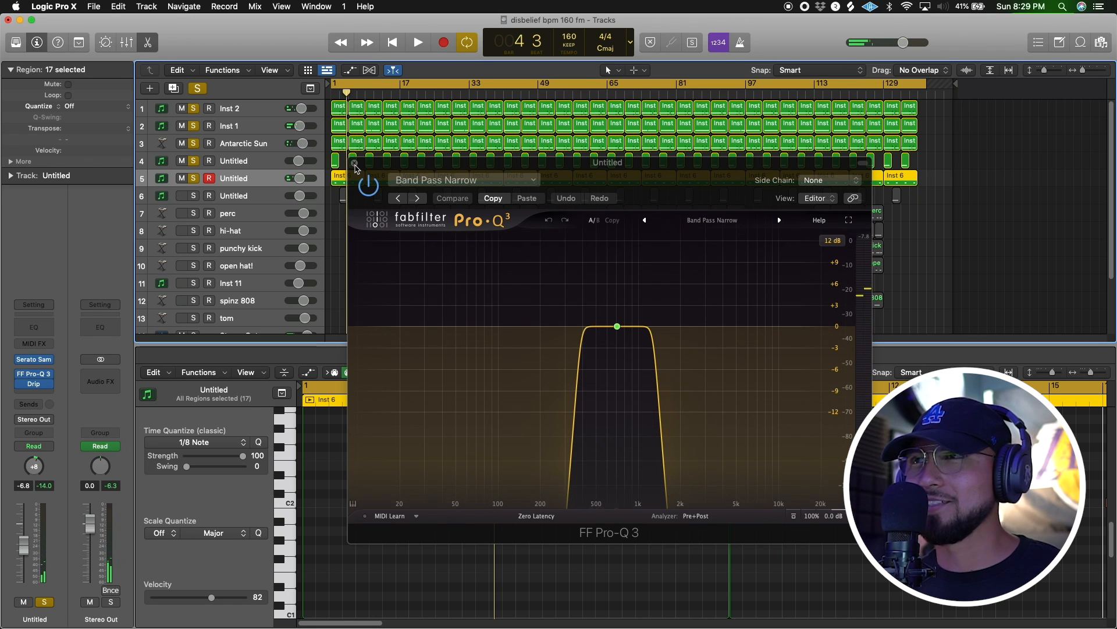
Step: Set the modulation dry/wet amount to 4% in track 5's Drip plug-in and hide the plug-in windows
click(35, 384)
drag(576, 187, 284, 113)
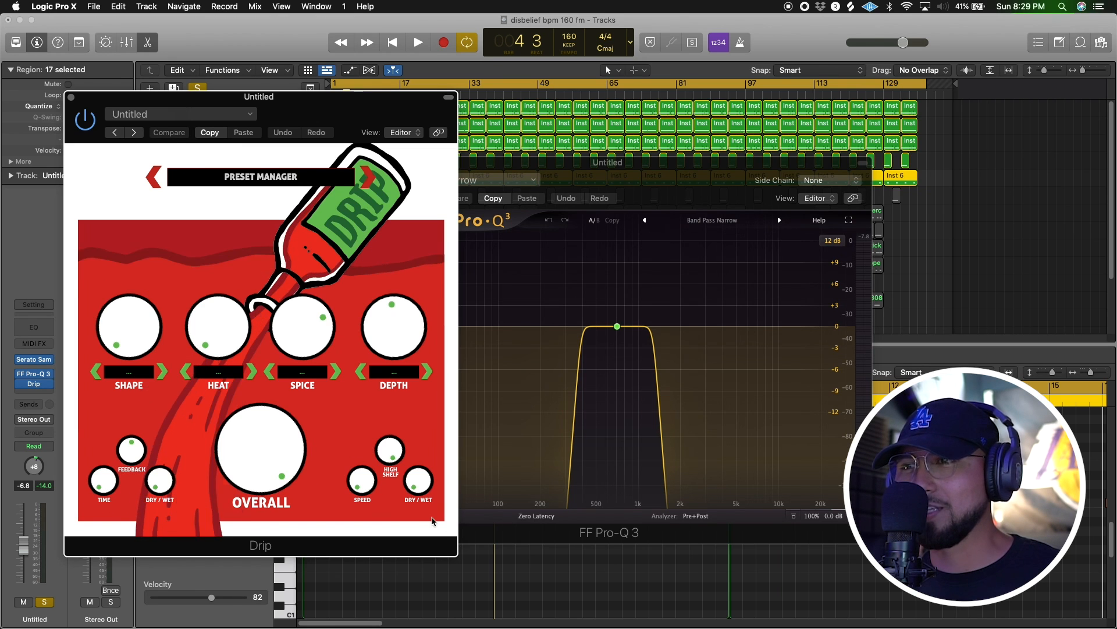
drag(423, 483, 414, 476)
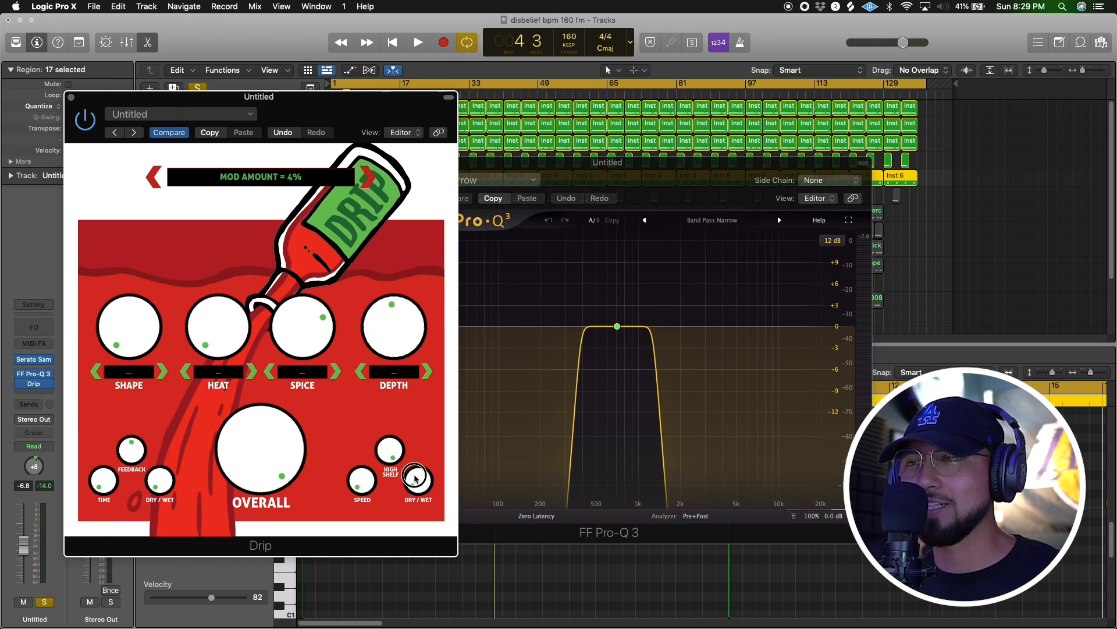
key(v)
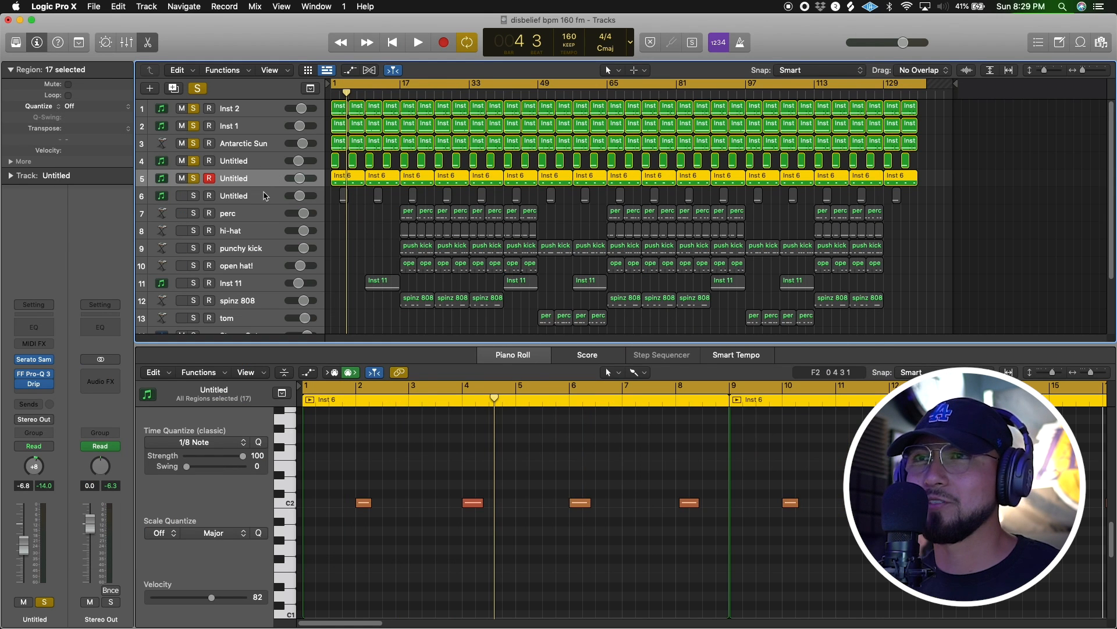
Step: Audition track 6 together with tracks 1 to 5, and on its own with their solos removed
click(232, 201)
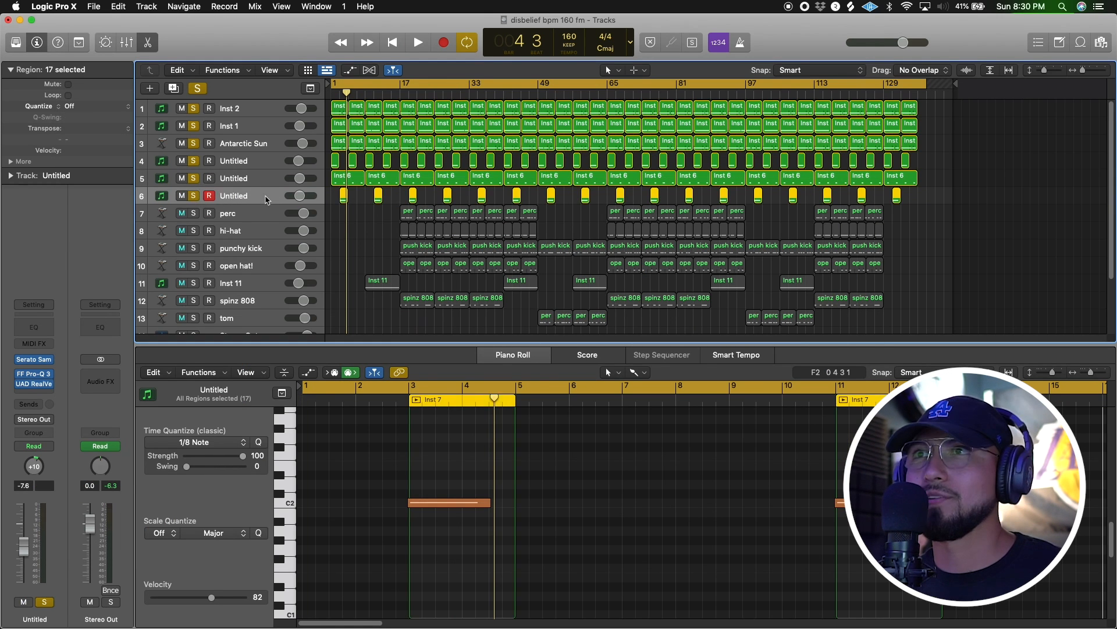
key(space)
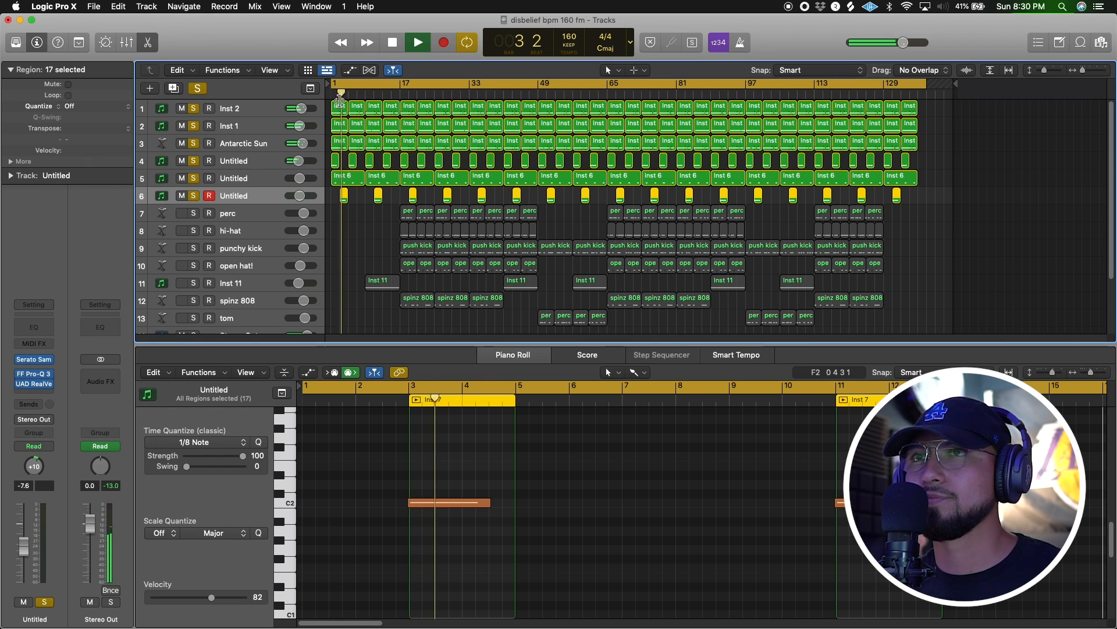
drag(193, 178, 194, 108)
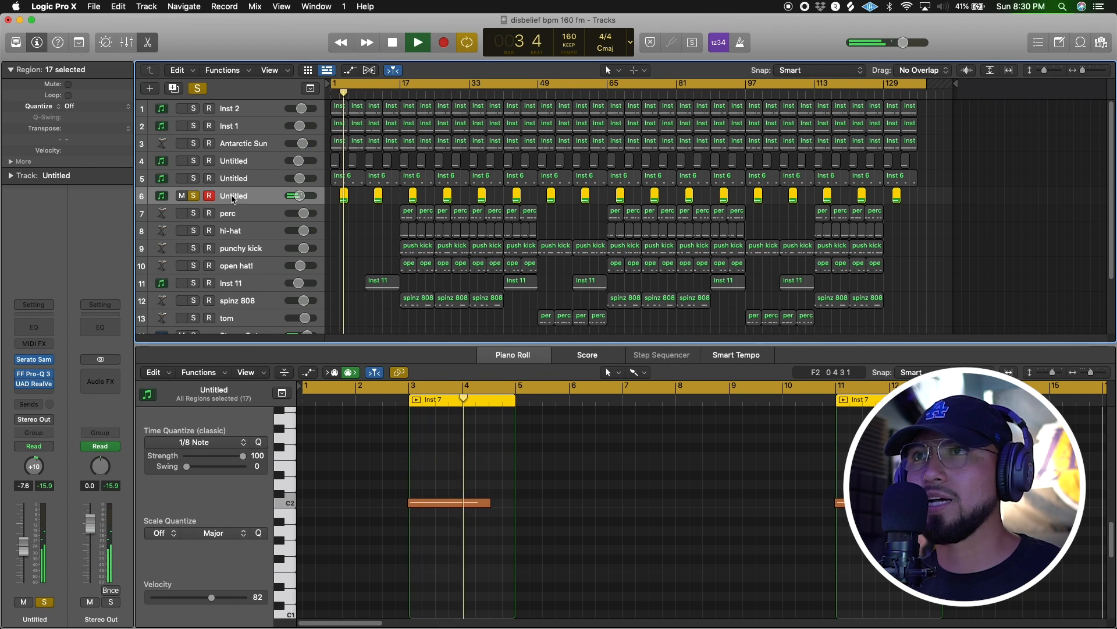
Step: Stop playback and inspect track 6's FF Pro-Q 3 Band Pass Narrow filter and its UAD RealVe effect
key(space)
click(34, 374)
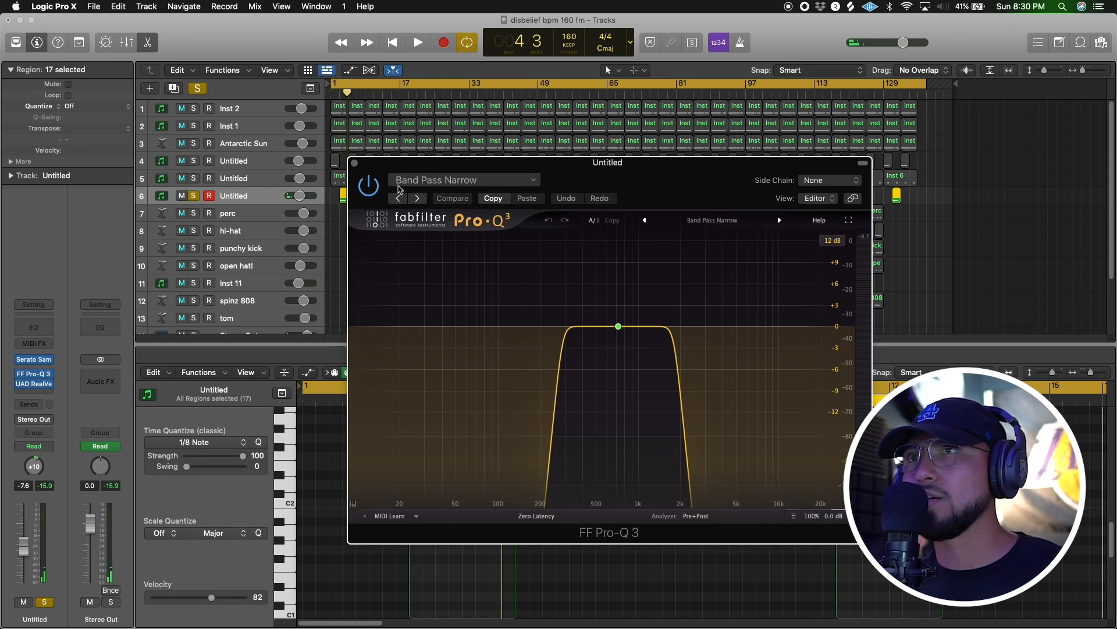
click(355, 164)
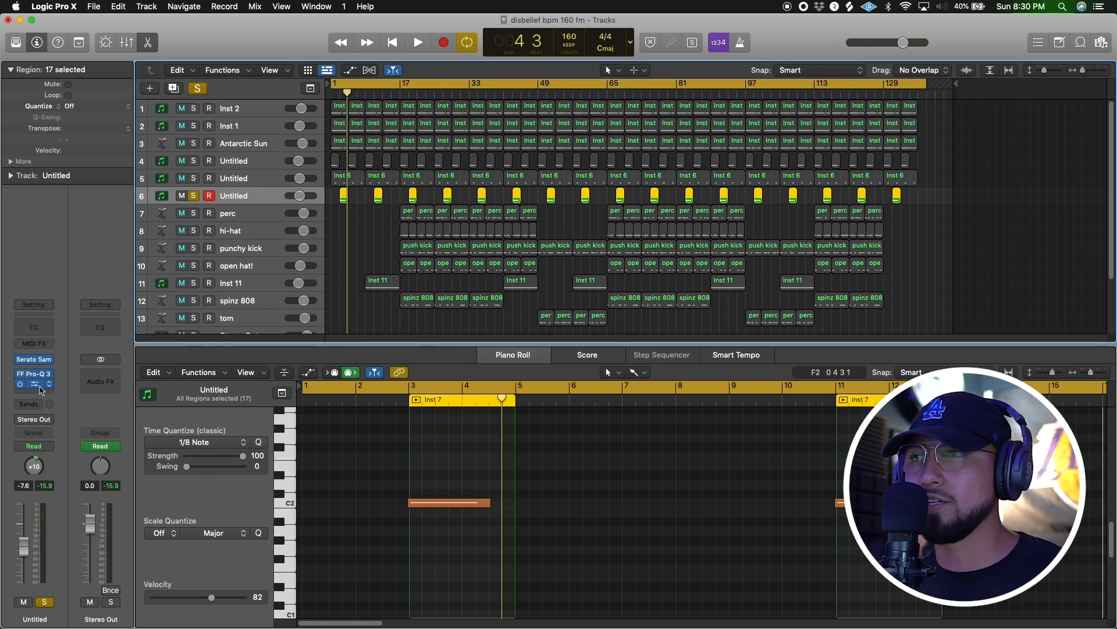
click(35, 384)
click(356, 161)
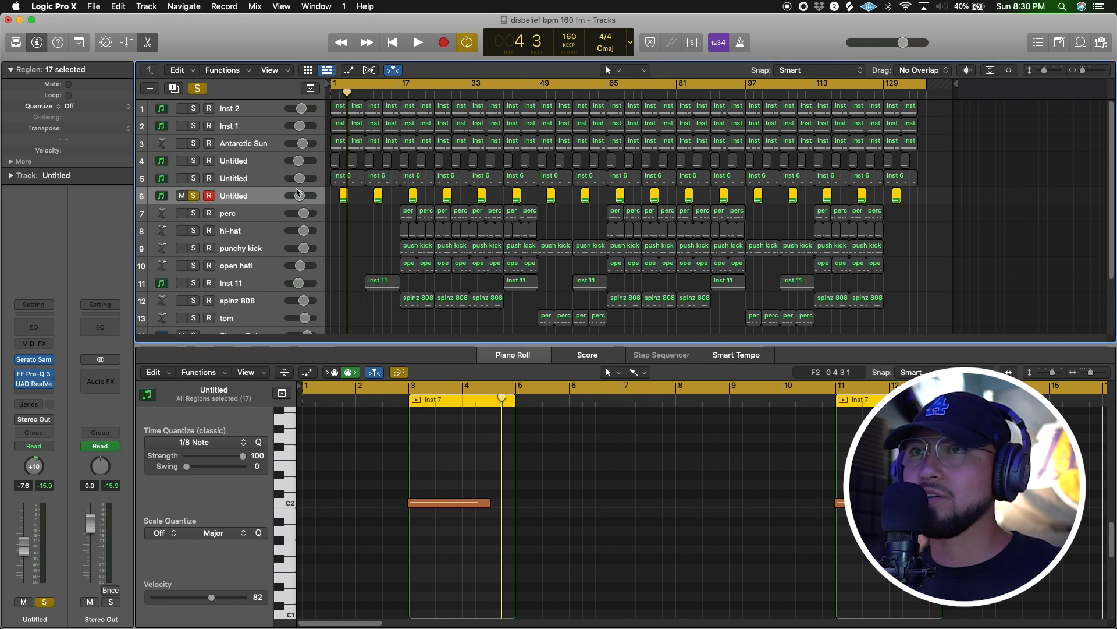
Step: Solo tracks 1 to 5 along with track 6 and play the combined melody and vocal layers from the start
click(263, 178)
click(258, 166)
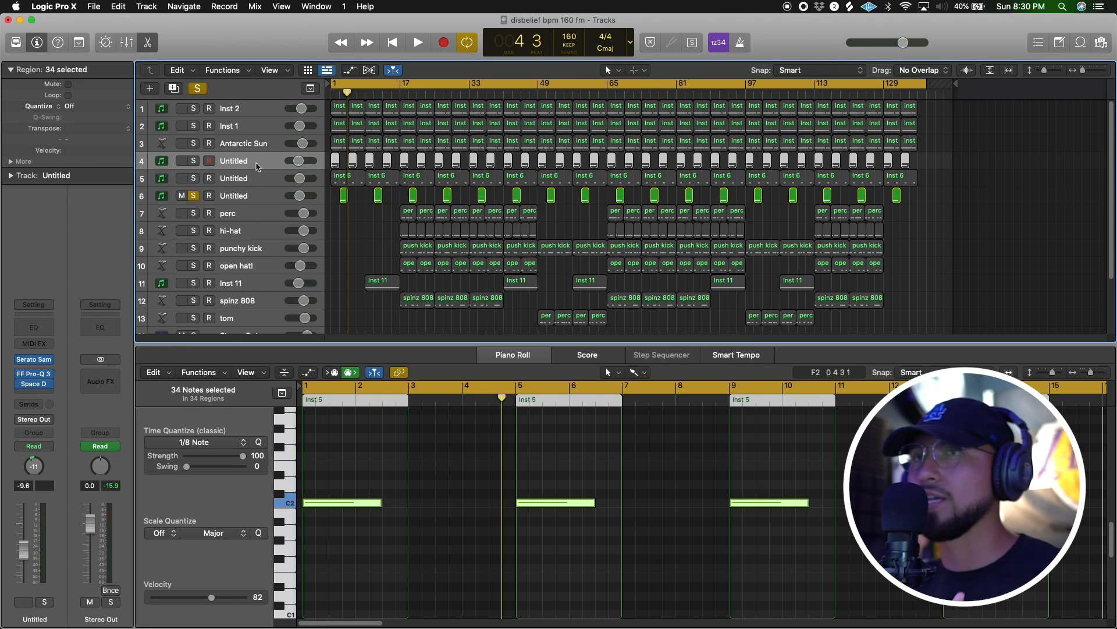
click(234, 195)
drag(193, 179, 197, 110)
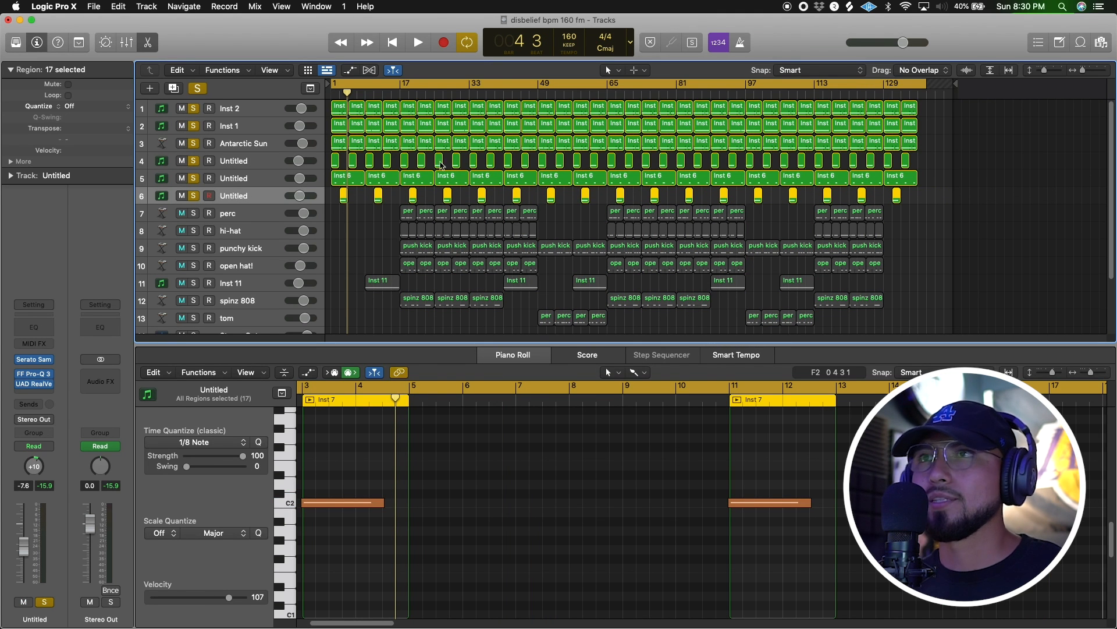
key(Return)
key(space)
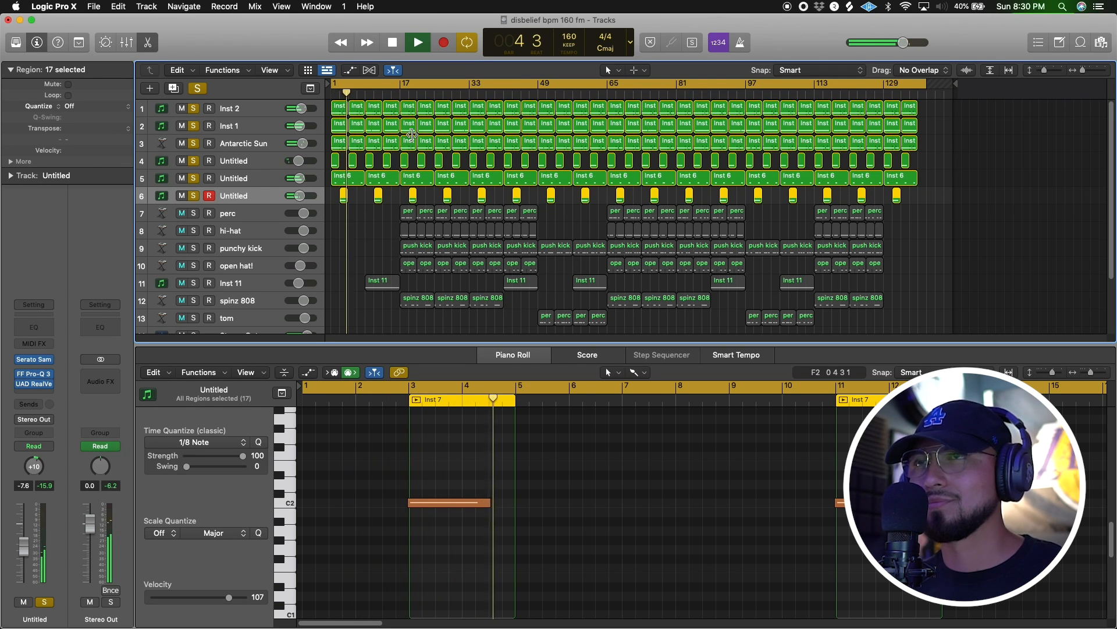
key(space)
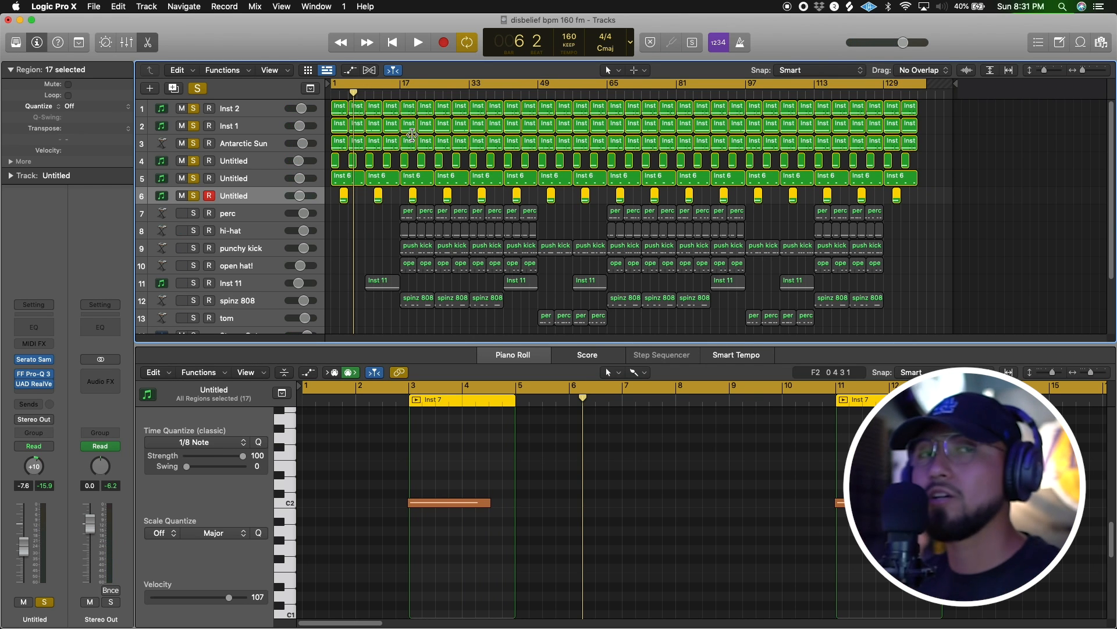
Step: Examine the vocal one-shot loaded in track 6's Serato Sample plug-in and close its window
click(298, 164)
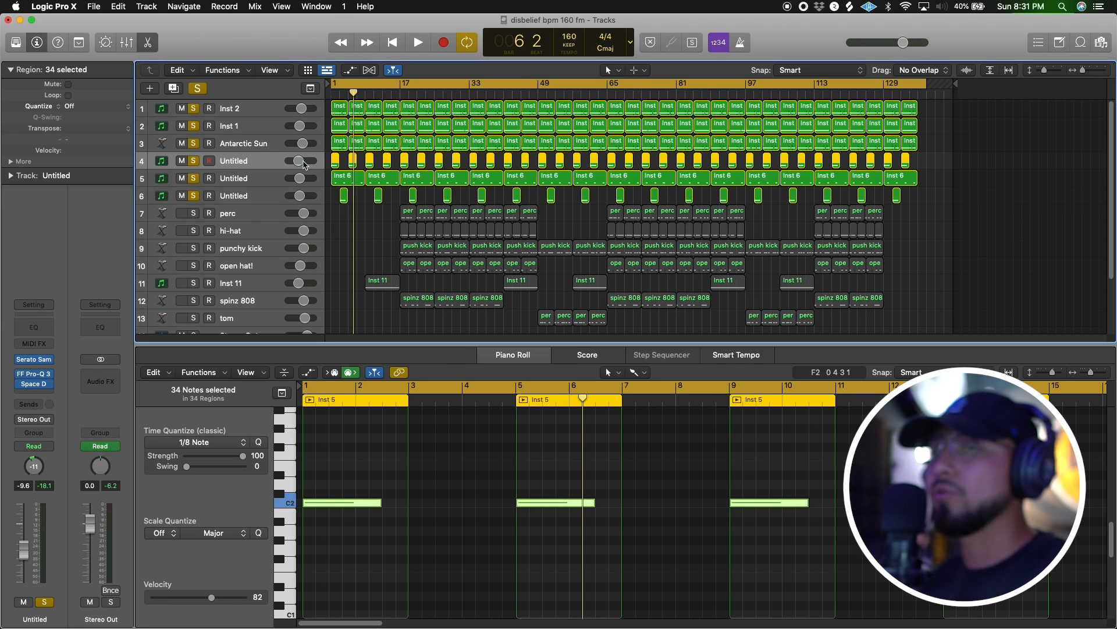
click(271, 198)
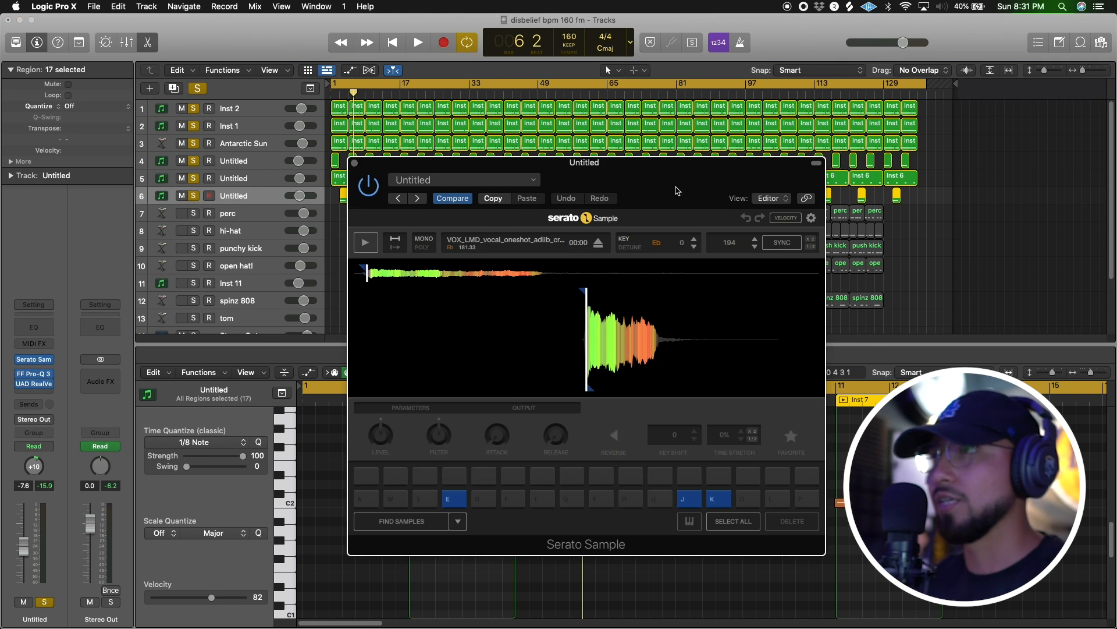
drag(585, 158, 600, 180)
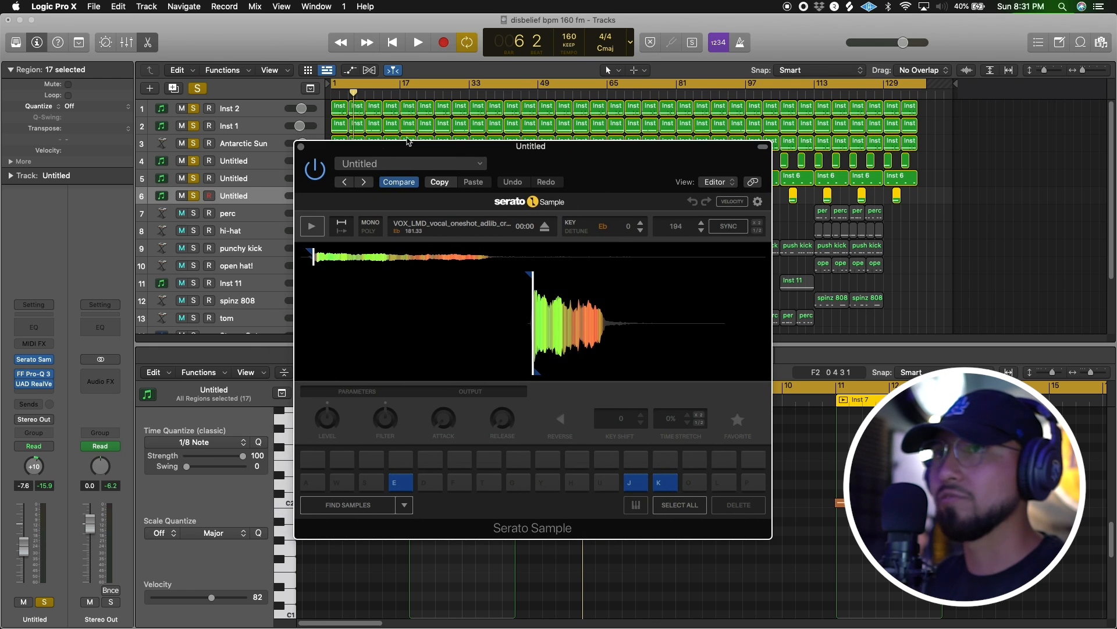
click(301, 147)
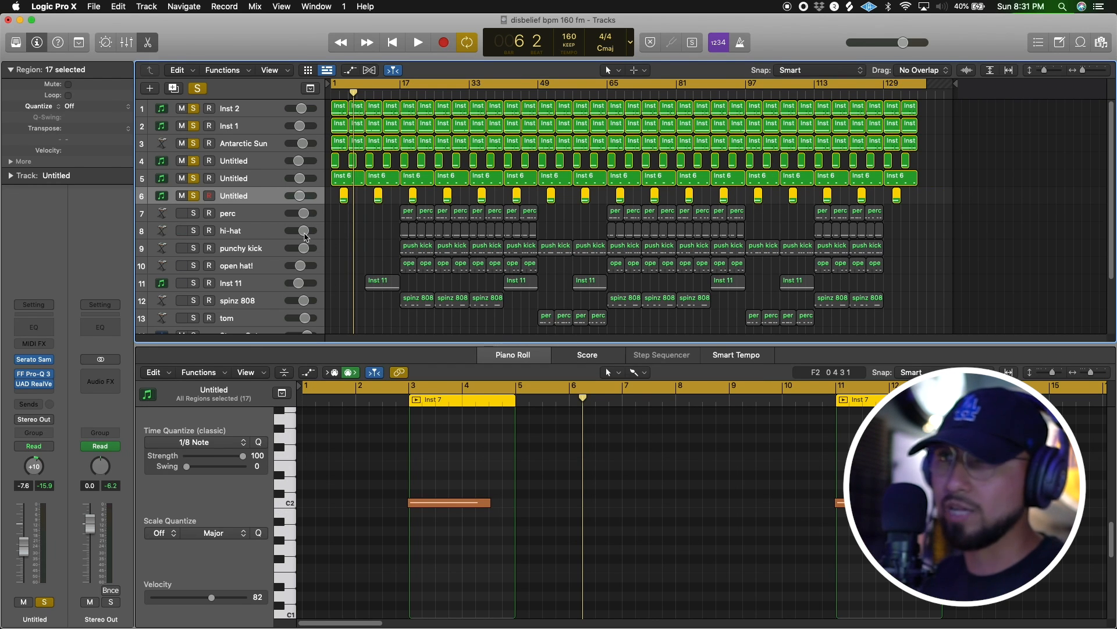
click(265, 178)
click(256, 162)
click(262, 179)
click(262, 194)
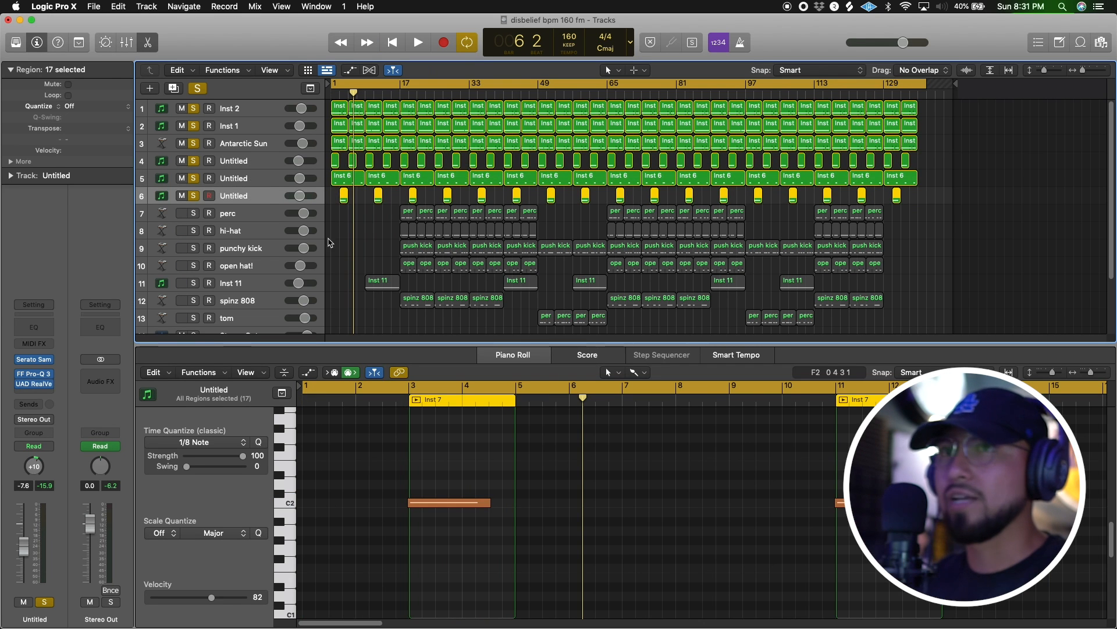
Step: Move the cycle range's start to bar 17 and audition tracks 7 to 12 soloed without the melody tracks
click(227, 216)
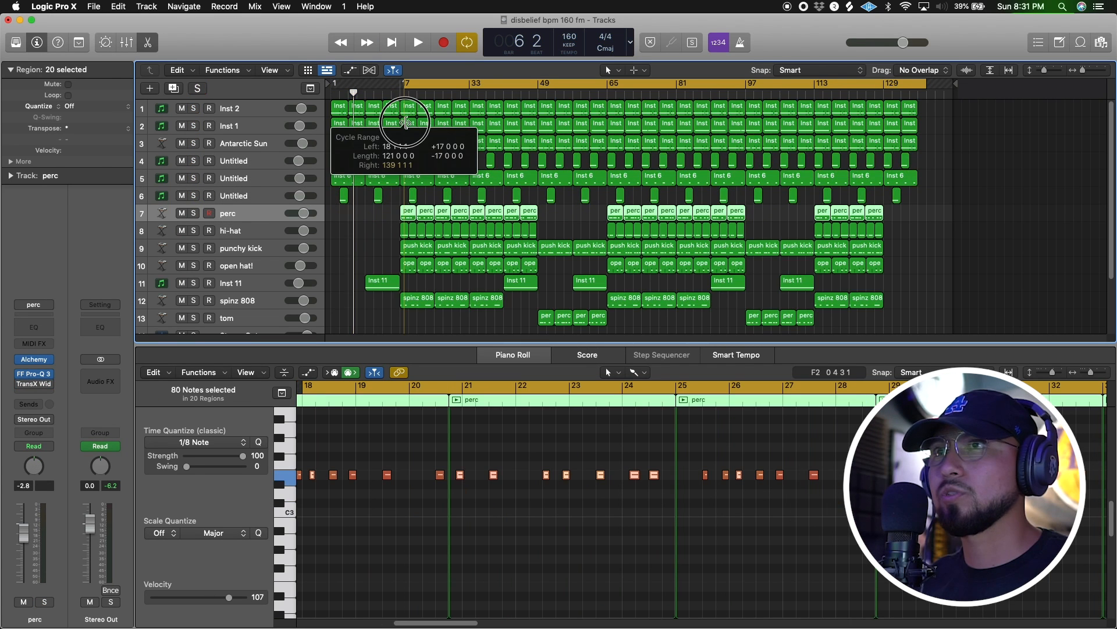
drag(193, 213, 194, 304)
key(space)
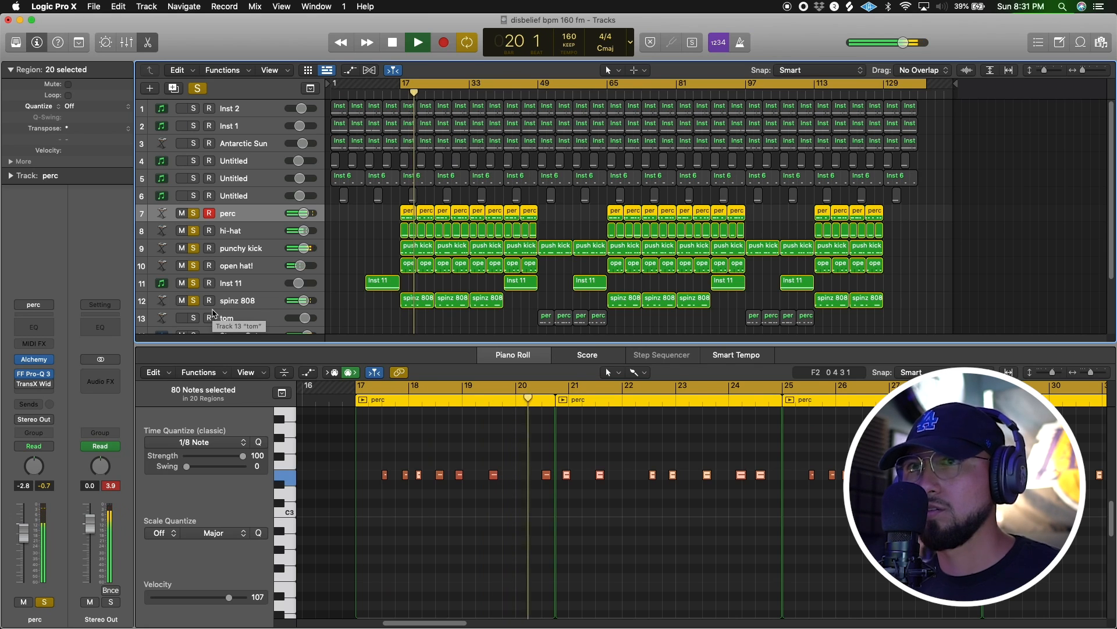
key(space)
Step: Remove the solos from tracks 7 to 12, from perc down to spinz 808
click(195, 213)
click(193, 230)
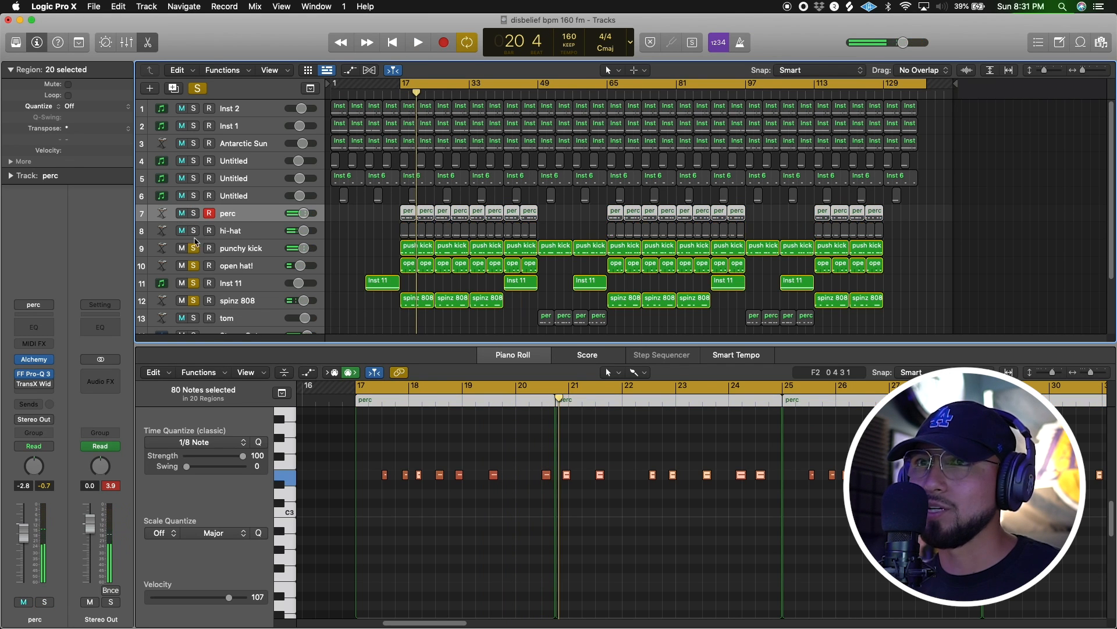
click(194, 248)
click(193, 266)
click(193, 282)
click(193, 298)
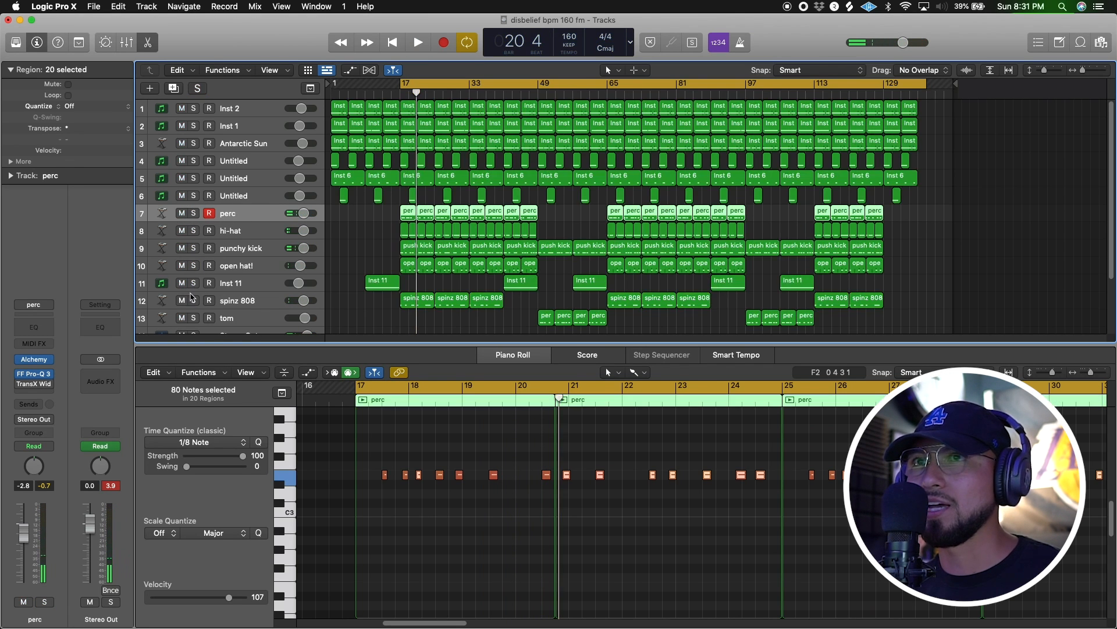
Step: Audition the perc track on its own and inspect its FF Pro-Q 3 Low Cut EQ and Alchemy instrument settings
click(195, 214)
key(space)
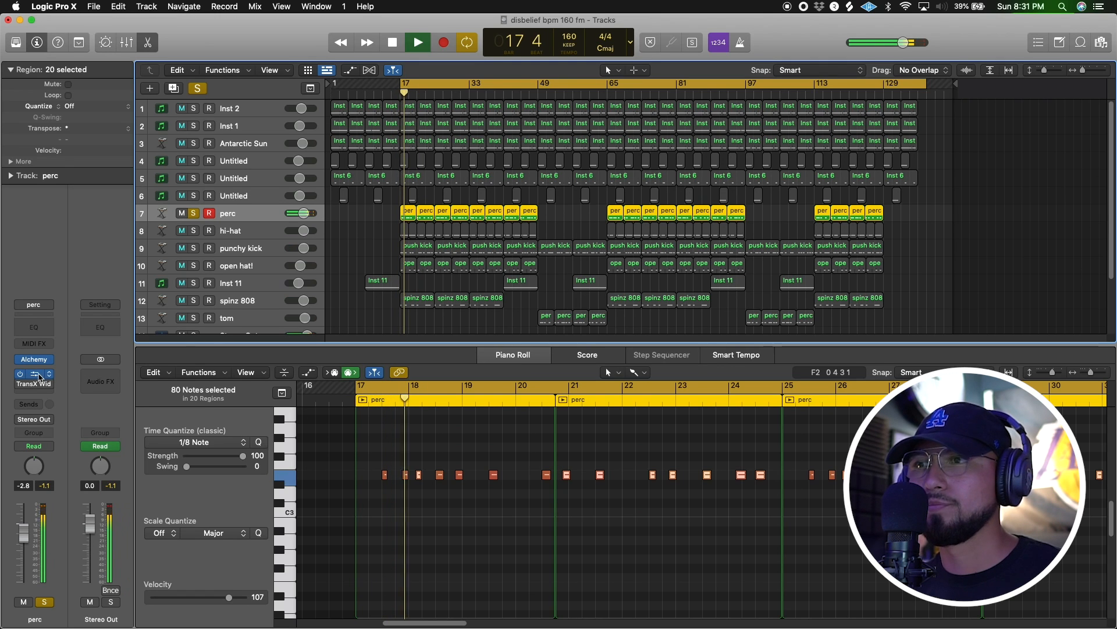
click(36, 375)
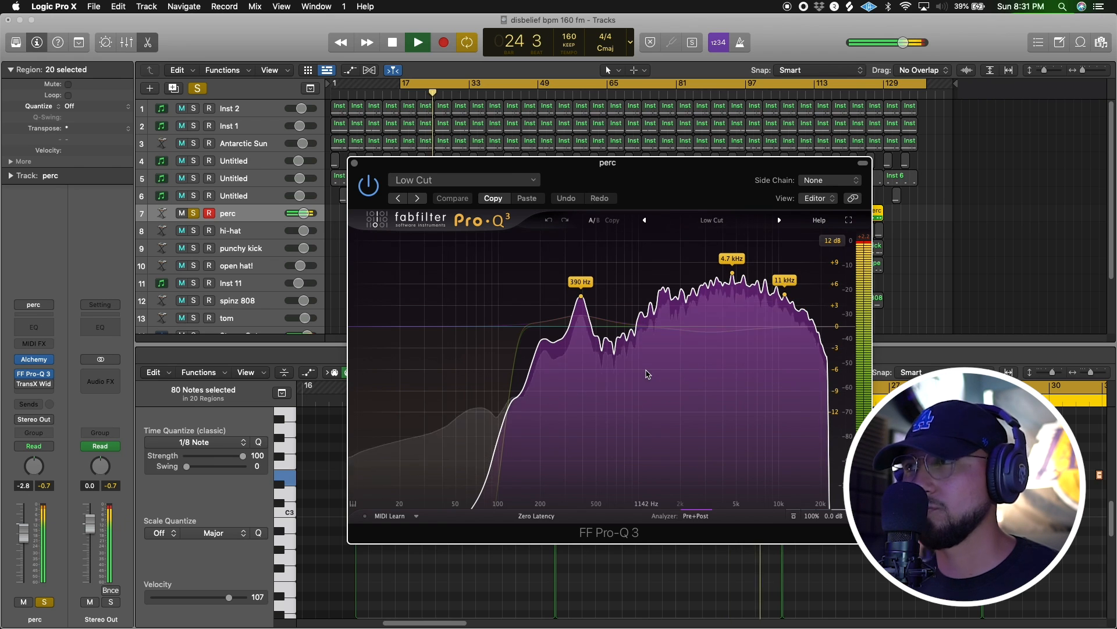
click(354, 164)
key(space)
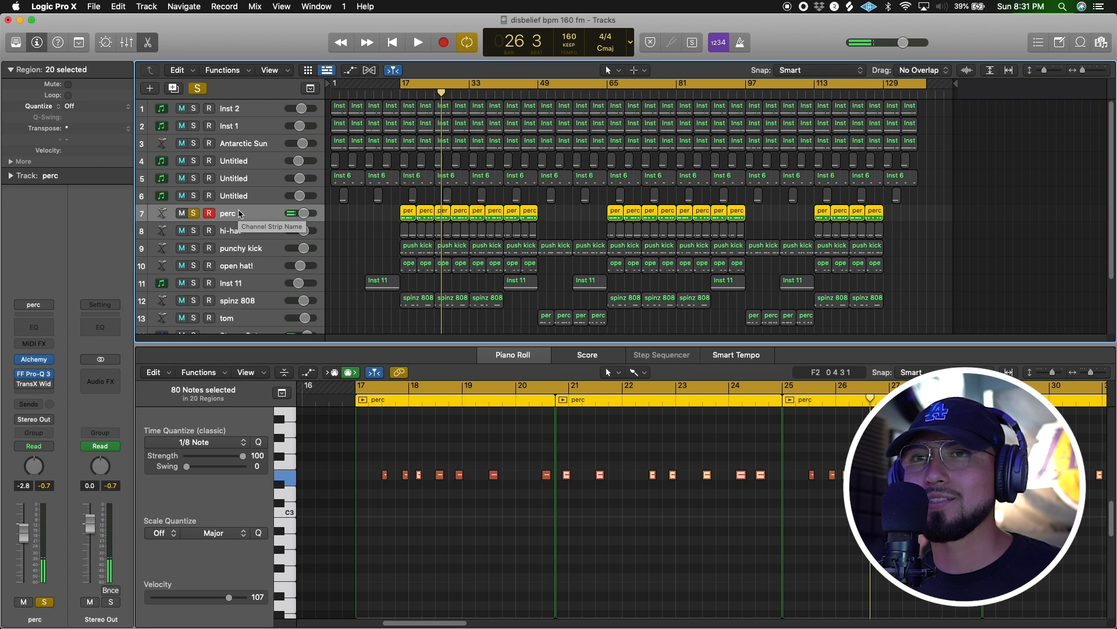
click(36, 359)
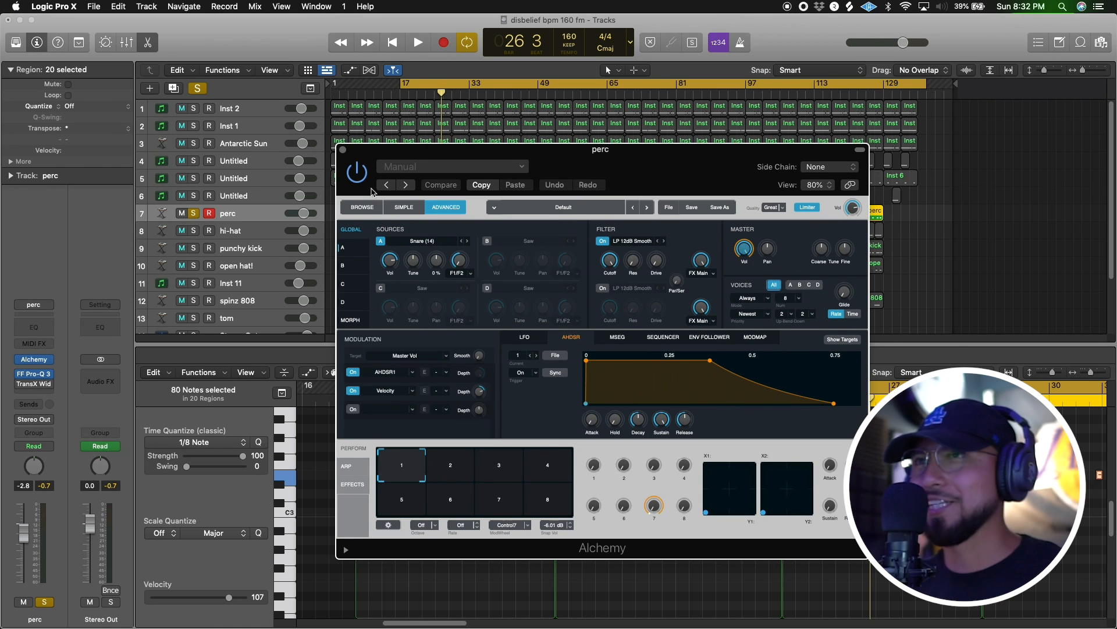
click(342, 151)
click(233, 226)
click(237, 216)
click(242, 231)
click(241, 215)
click(240, 231)
click(238, 216)
click(240, 231)
click(241, 217)
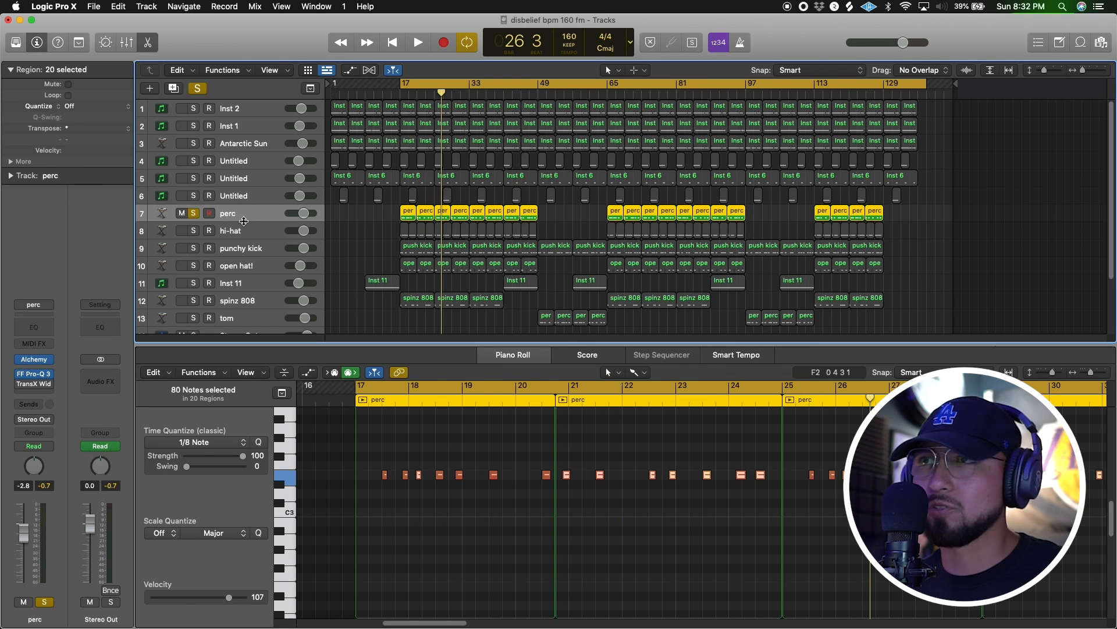
Step: Solo only the hi-hat track and play it from bar 17 with its first region open in the Piano Roll
click(250, 230)
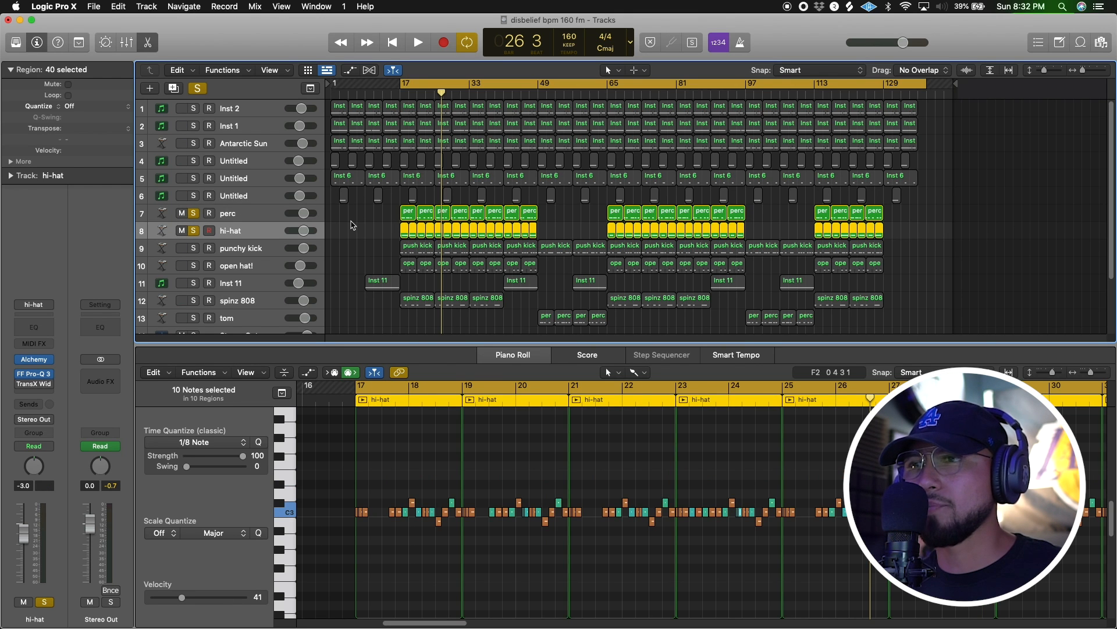
click(378, 235)
click(400, 94)
click(194, 213)
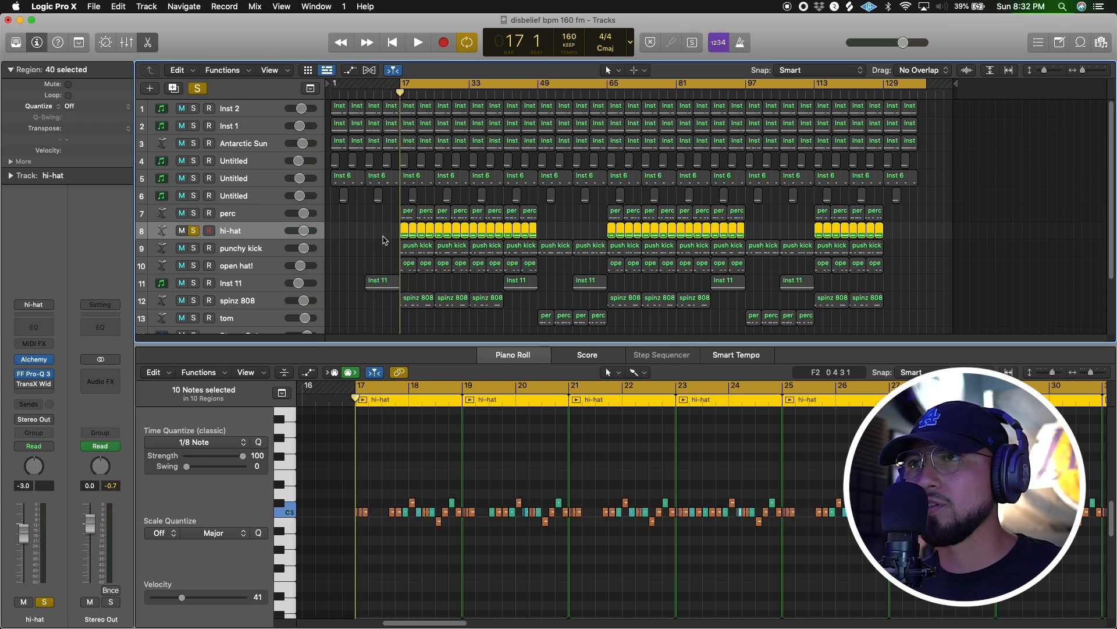
click(406, 230)
key(space)
drag(464, 622, 410, 623)
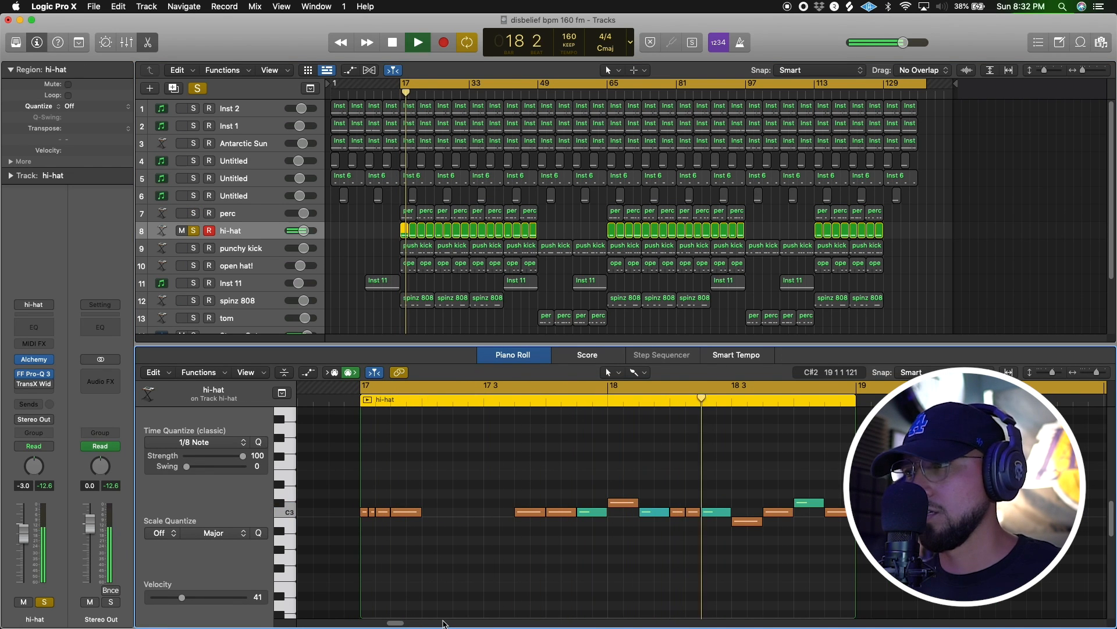
key(space)
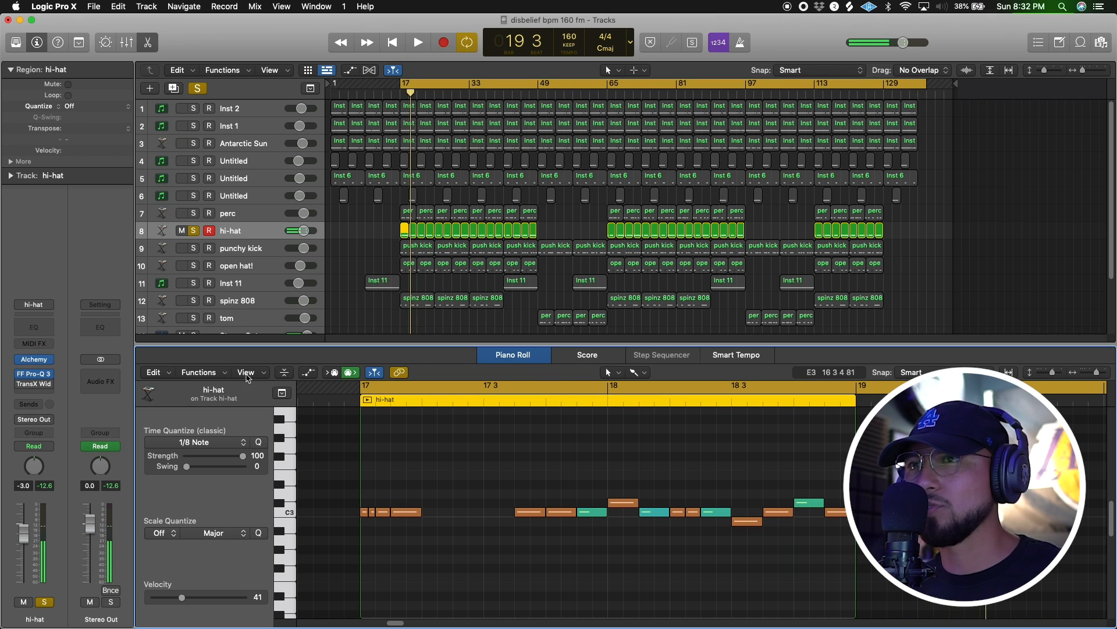
Step: Show the Note Velocity lane for the first hi-hat region and audition its opening notes in bar 17
click(309, 372)
scroll(399, 621, right, 2)
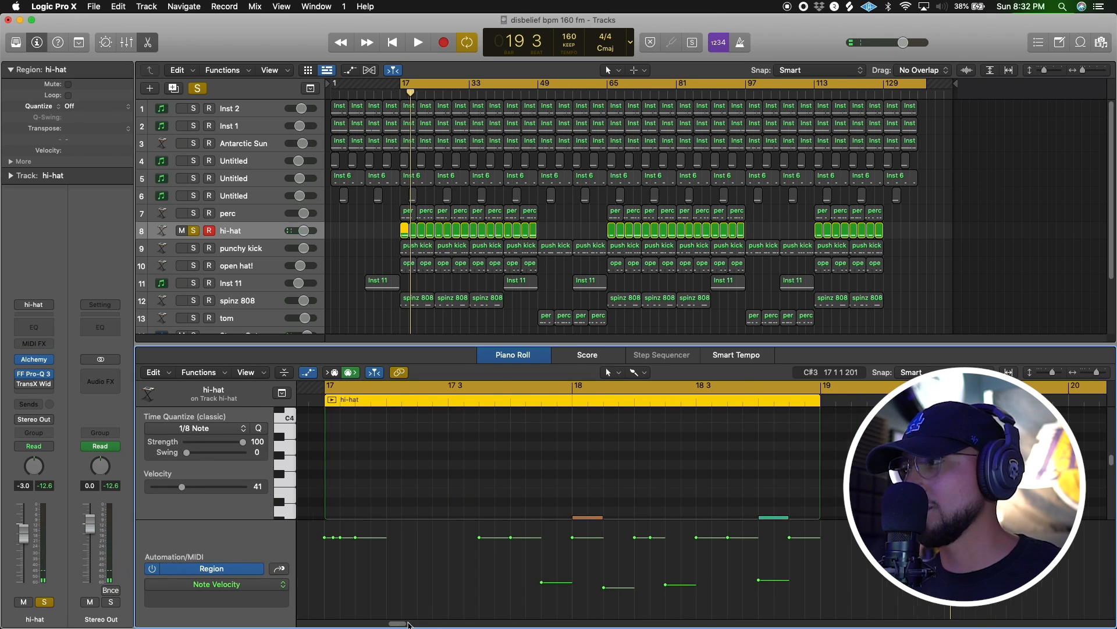
drag(1112, 459, 1111, 465)
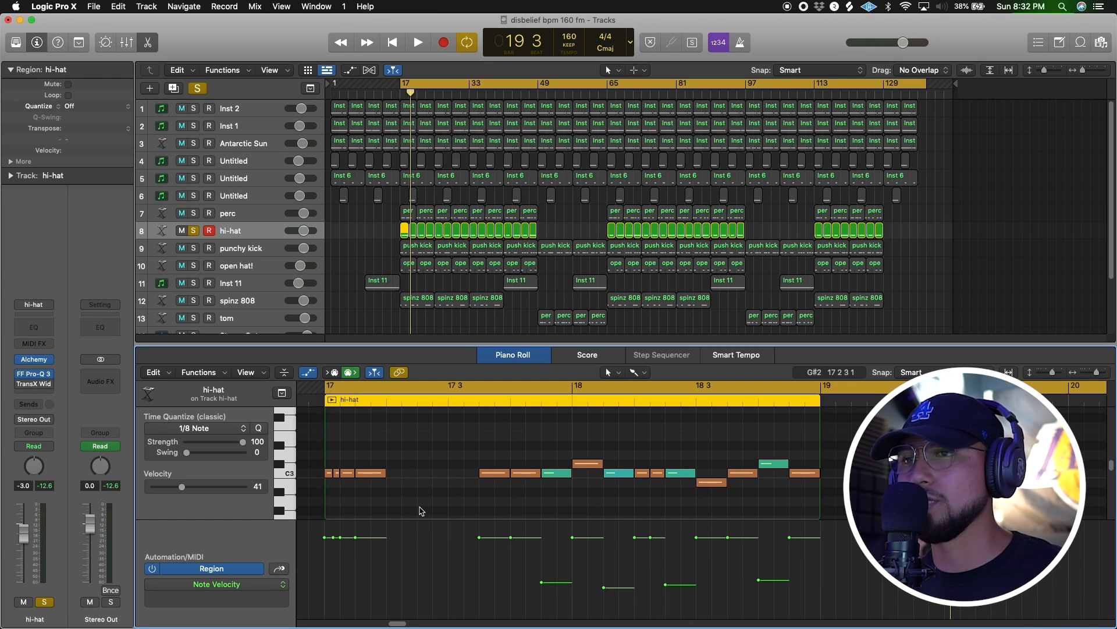
click(337, 474)
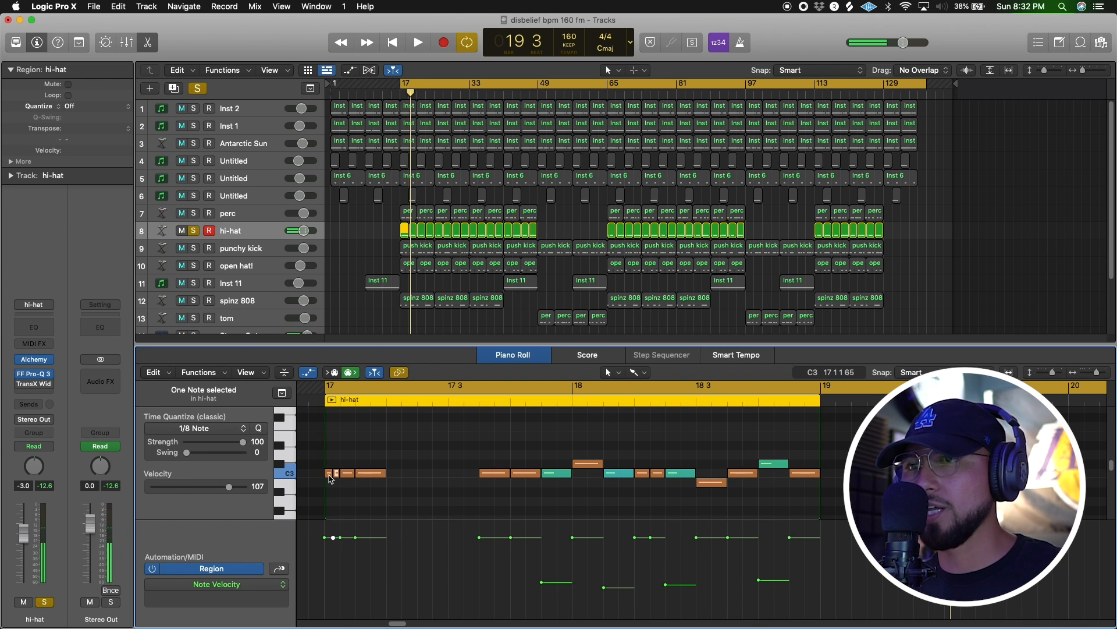
click(365, 473)
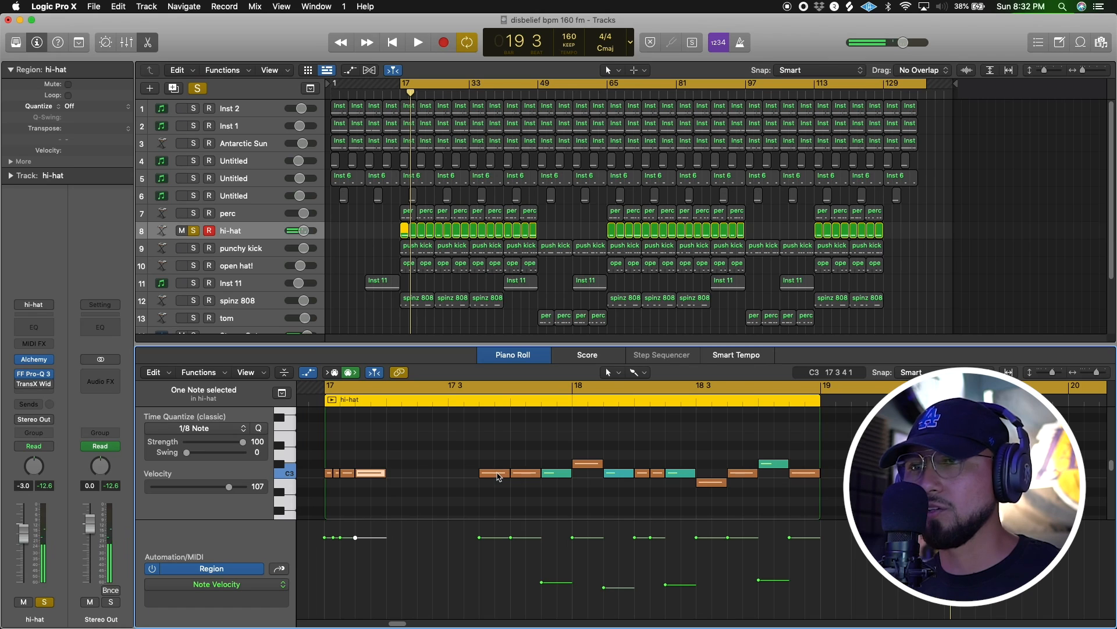
click(351, 474)
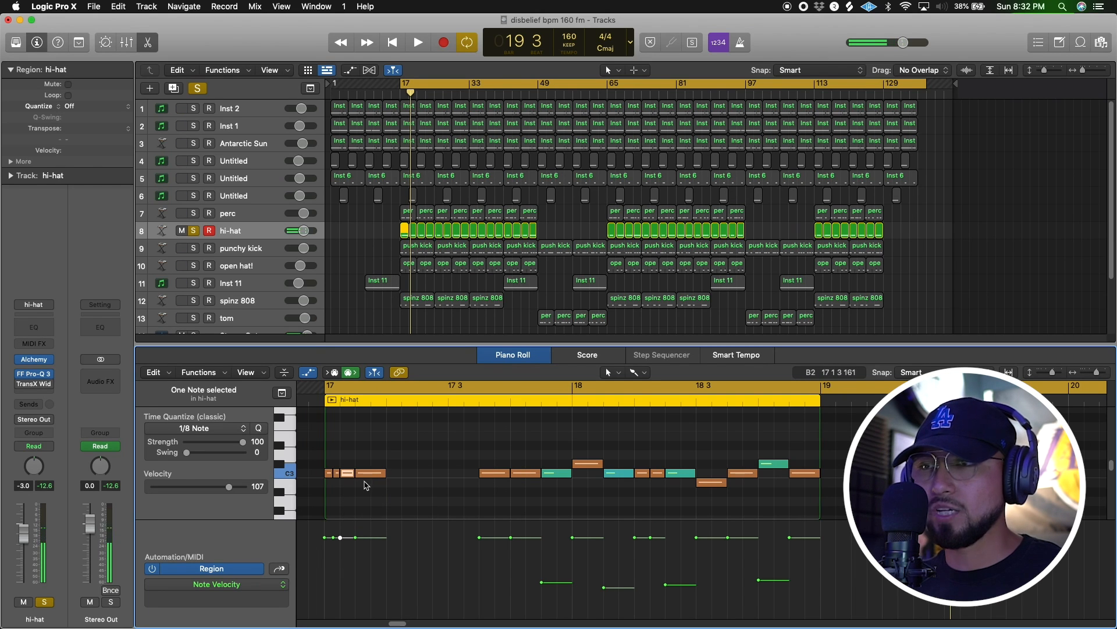
Step: Delete the three short hi-hat notes at the start of bar 17 and choose 1/8 Note as the time quantize value
drag(349, 478, 320, 474)
click(201, 427)
click(194, 490)
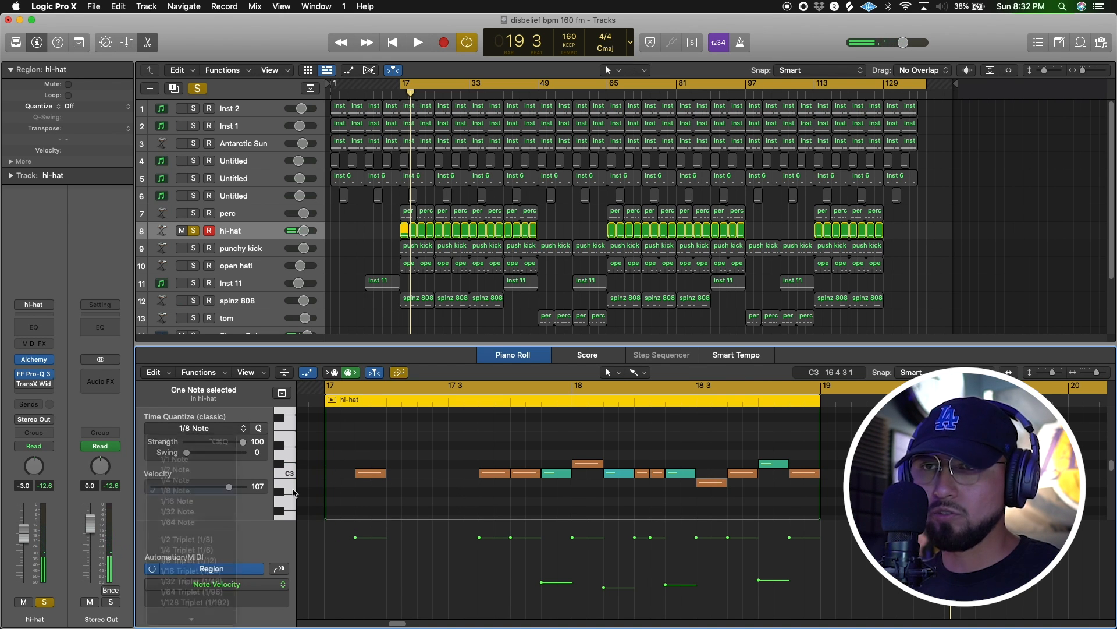
click(201, 427)
click(193, 490)
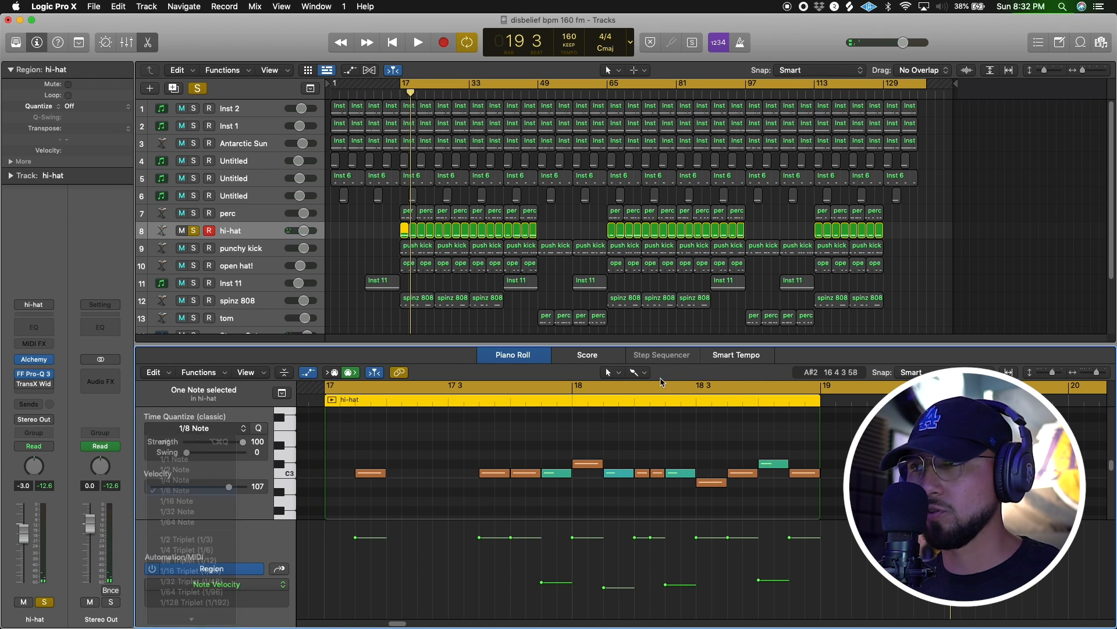
Step: Paint a C3 hi-hat note at the start of bar 17 with the Brush Tool
click(609, 372)
click(649, 569)
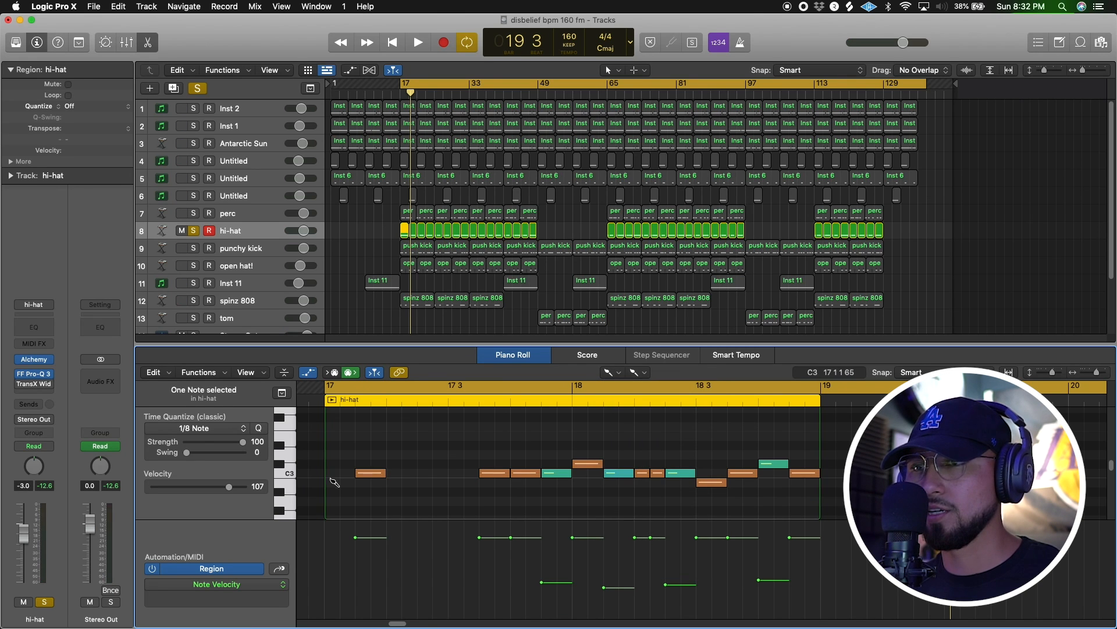
click(340, 474)
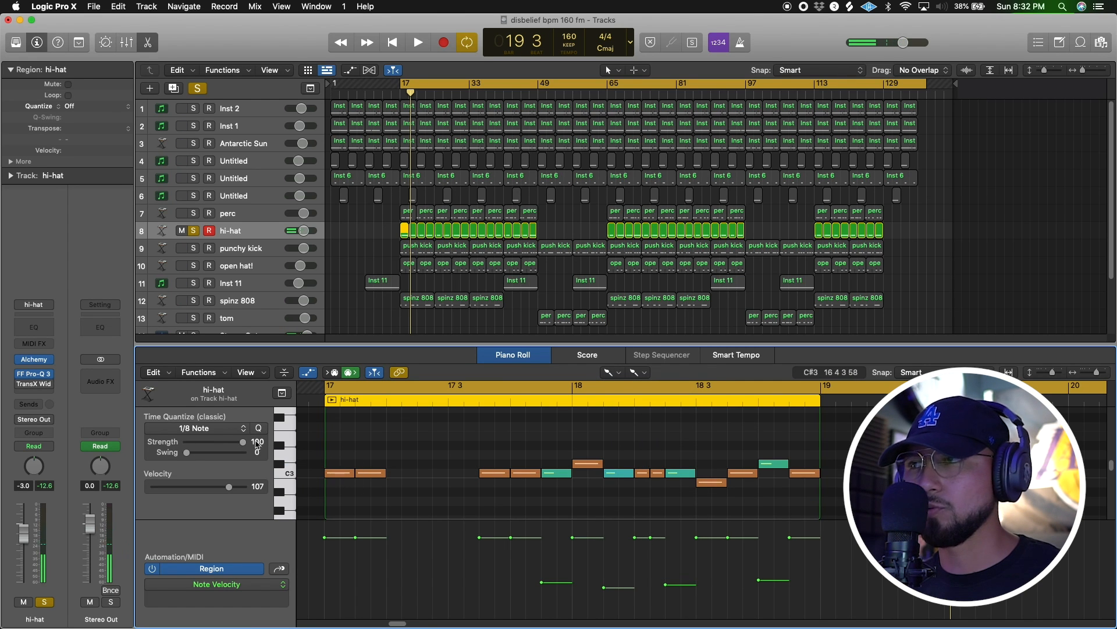
Step: Split the first hi-hat note of bar 17 into three short notes with the Scissors Tool and audition the roll
click(622, 373)
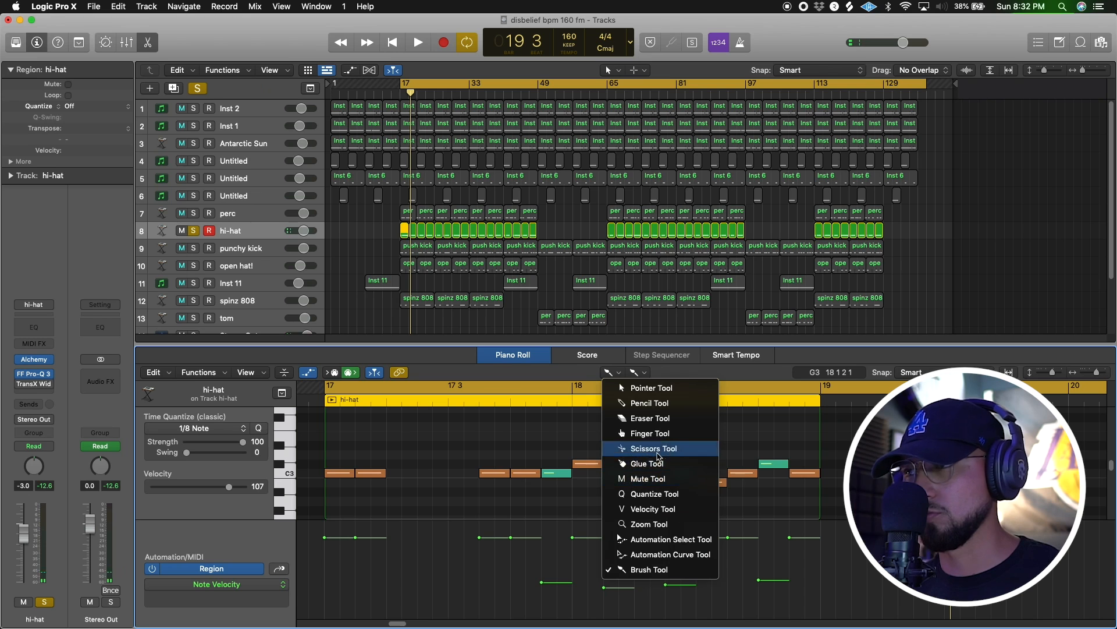
click(383, 501)
click(333, 477)
click(340, 477)
key(space)
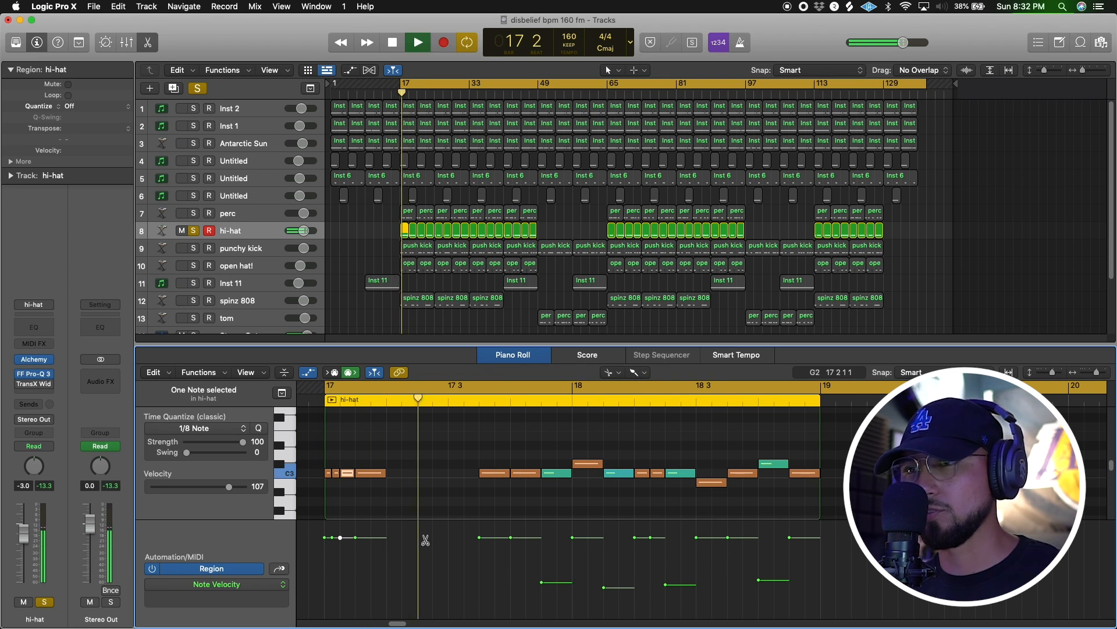
click(370, 473)
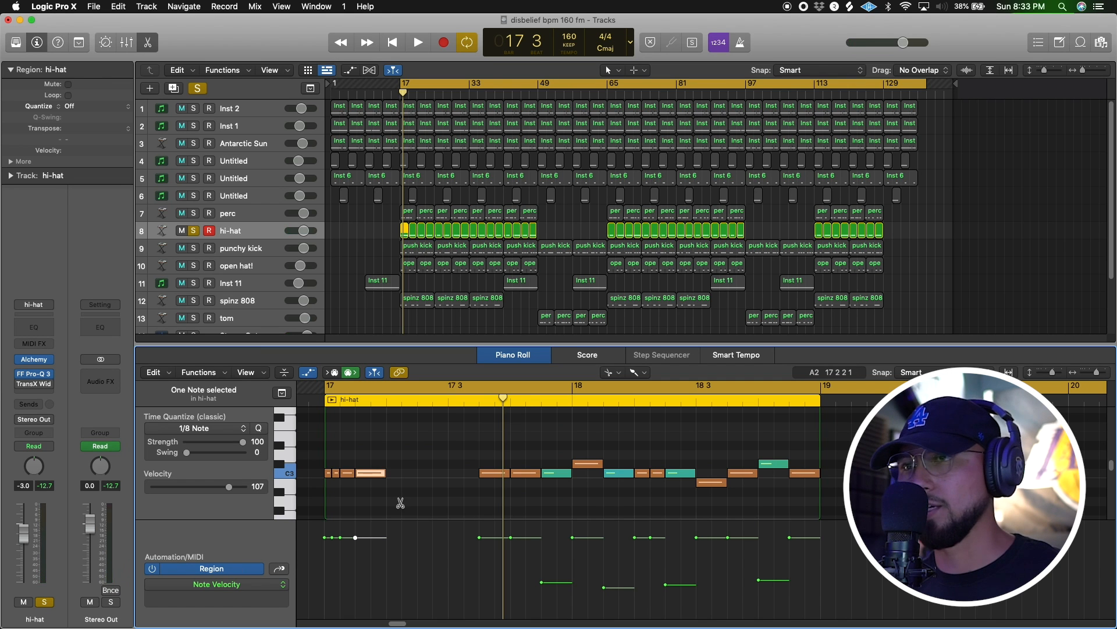
key(space)
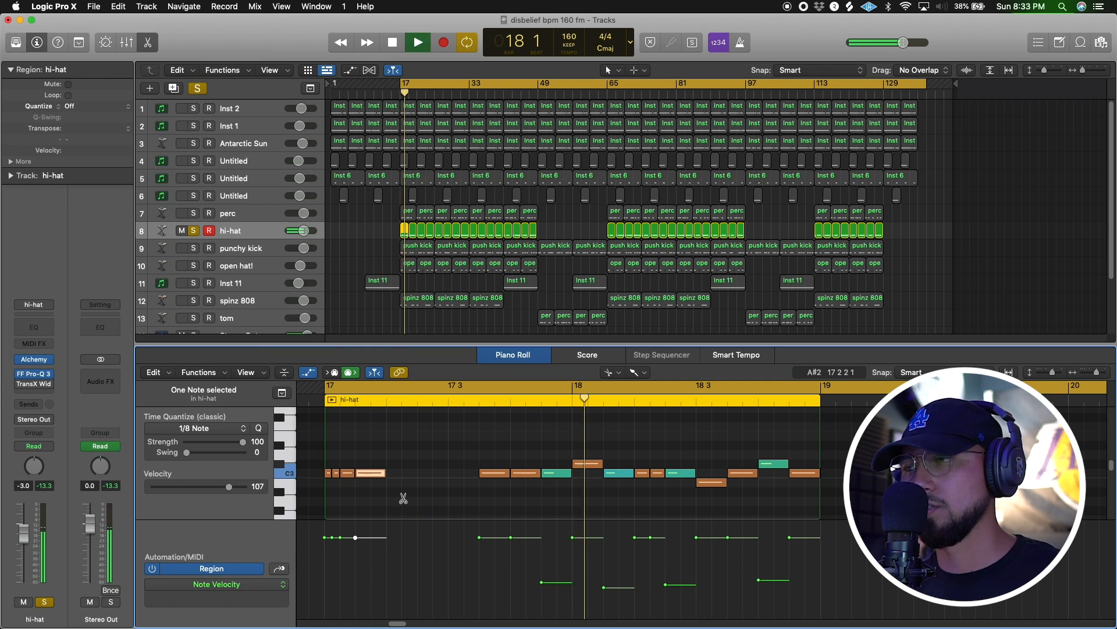
key(space)
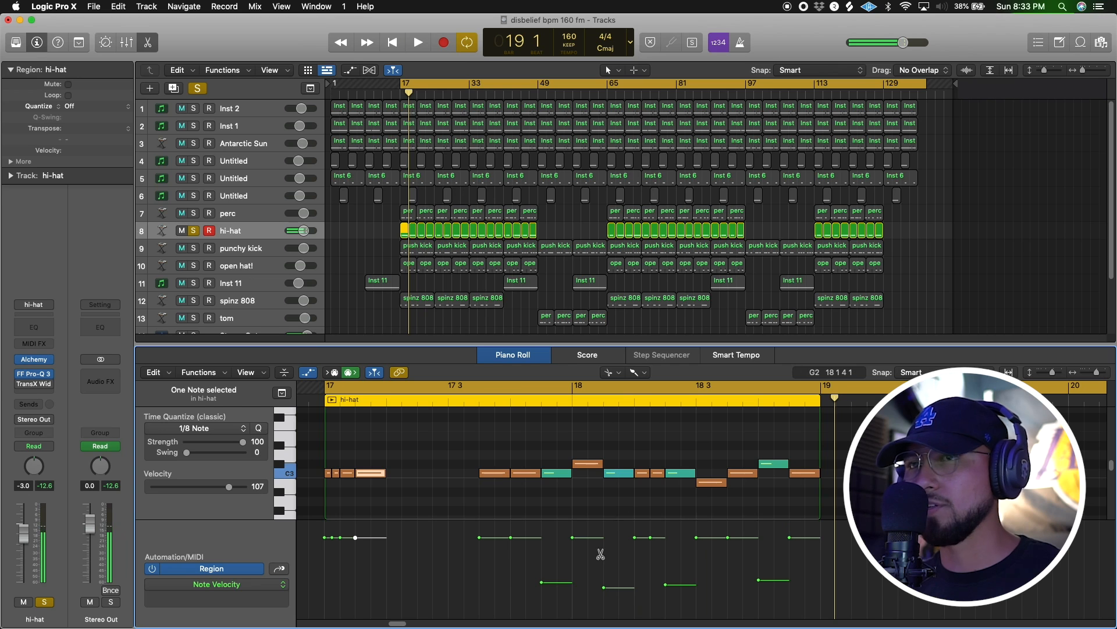
Step: Lower the velocities of the quieter hi-hat notes in bars 17 and 18 to roughly one level with the Pointer Tool
click(619, 379)
click(640, 387)
drag(541, 582, 541, 587)
click(604, 587)
mouse_move(665, 583)
mouse_down()
mouse_move(665, 542)
mouse_move(665, 588)
mouse_up()
drag(758, 580, 758, 589)
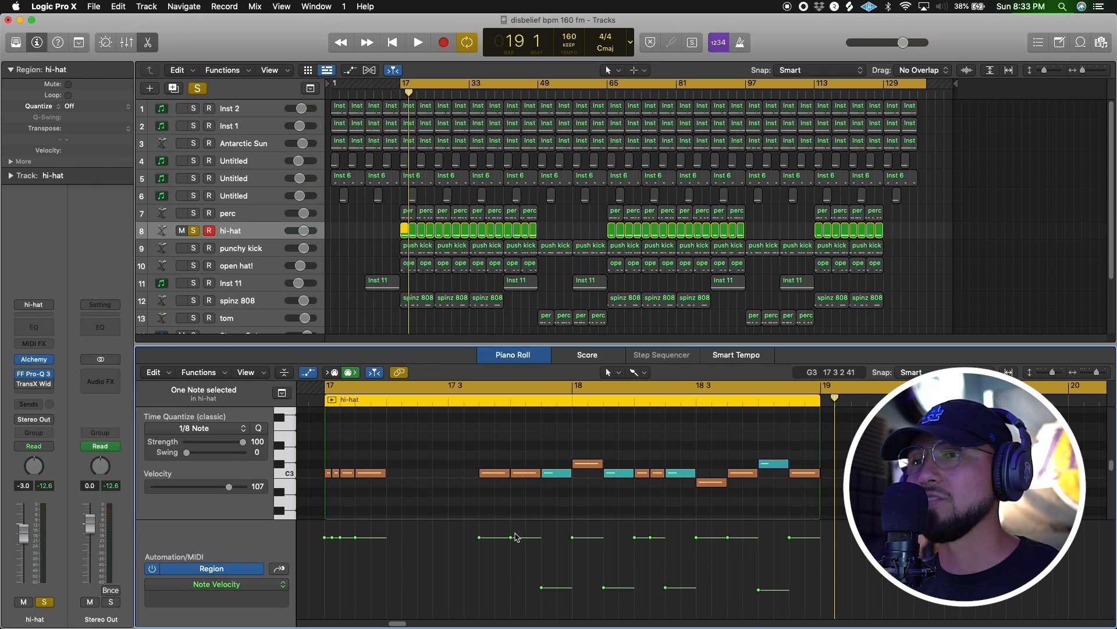
Step: Solo only the punchy kick track, play it from bar 17 and select all its regions
click(320, 247)
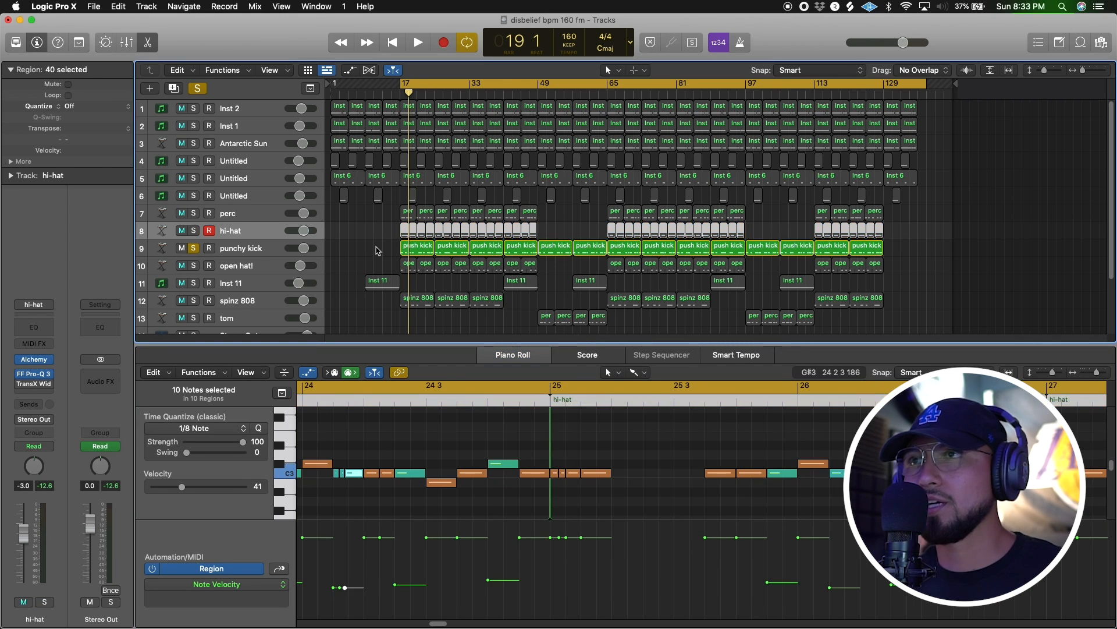
key(space)
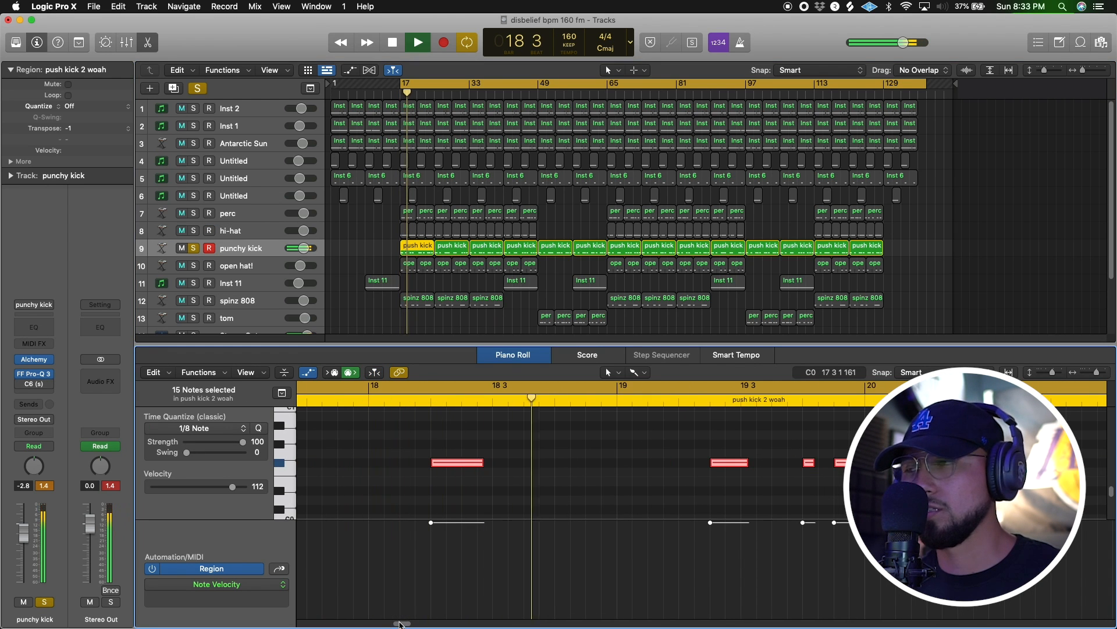
key(space)
click(234, 232)
click(235, 246)
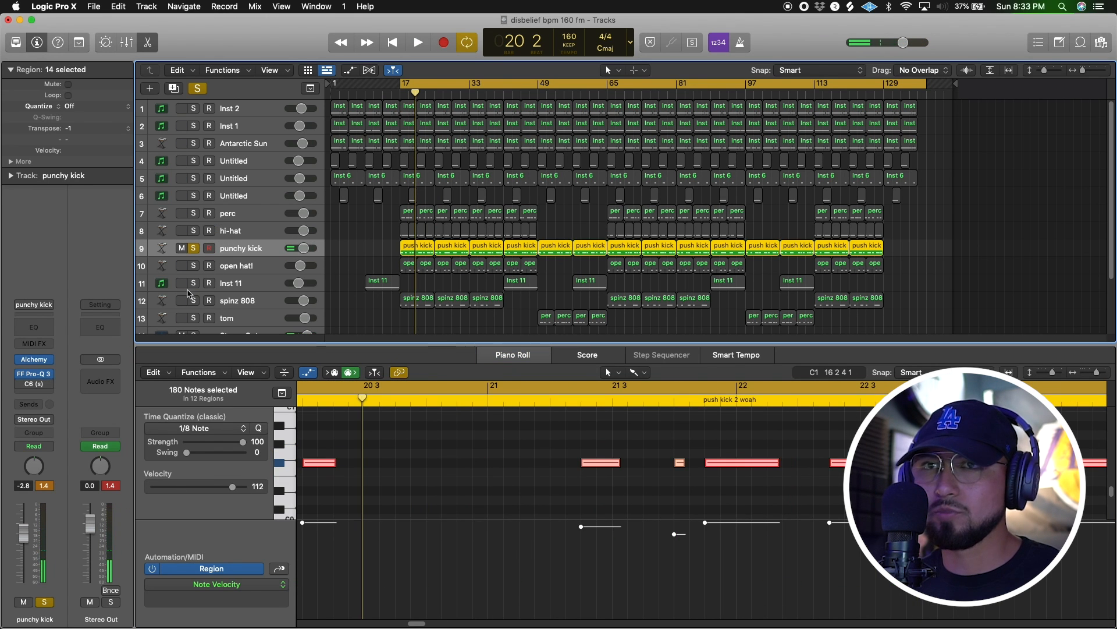
Step: Examine the low boost band around 123 Hz in the punchy kick's FabFilter Pro-Q 3 during playback and close the plug-in
click(41, 377)
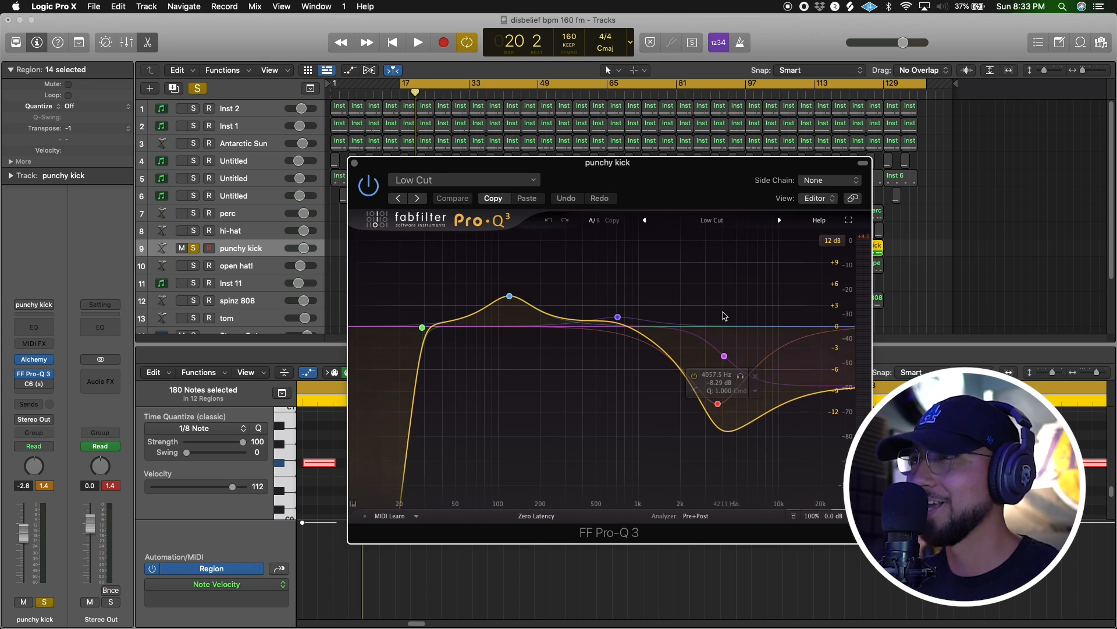
drag(710, 195, 691, 182)
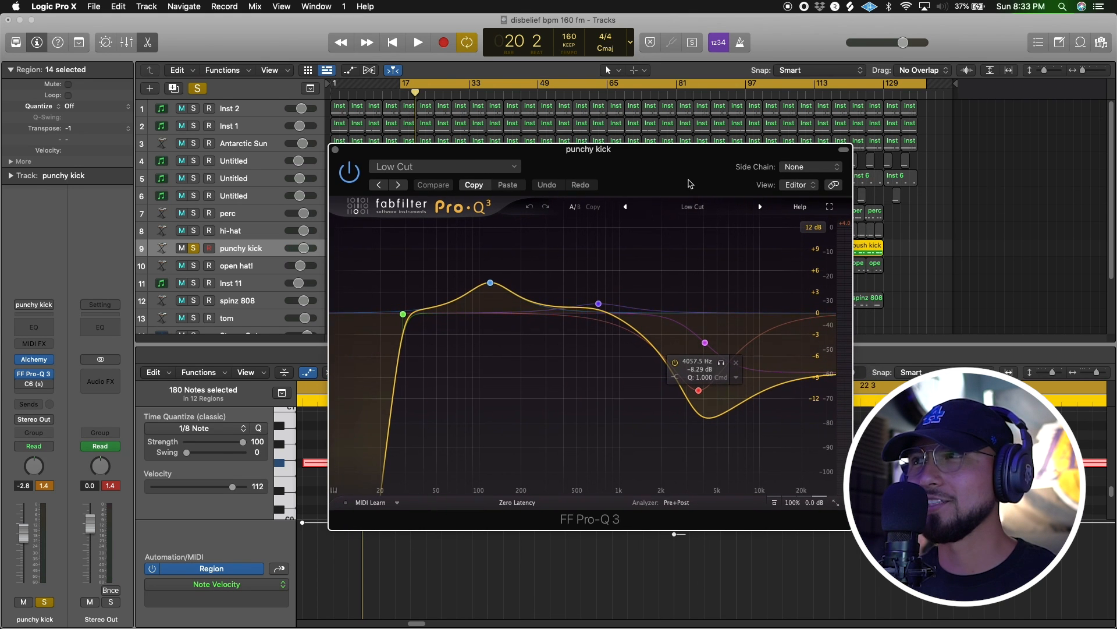
click(490, 283)
drag(493, 286, 495, 286)
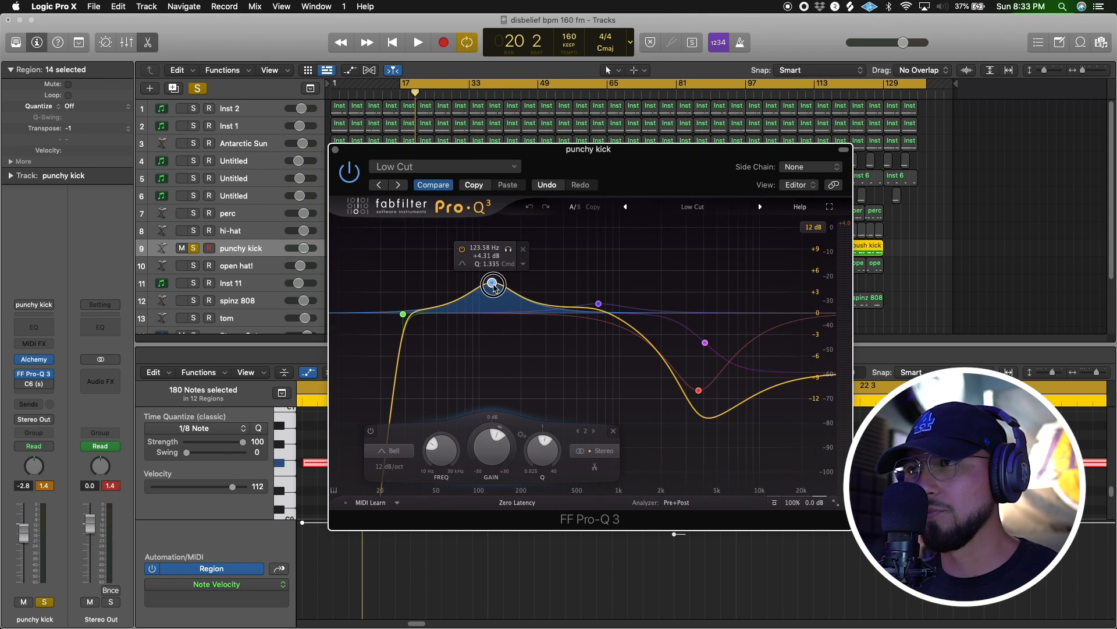
key(space)
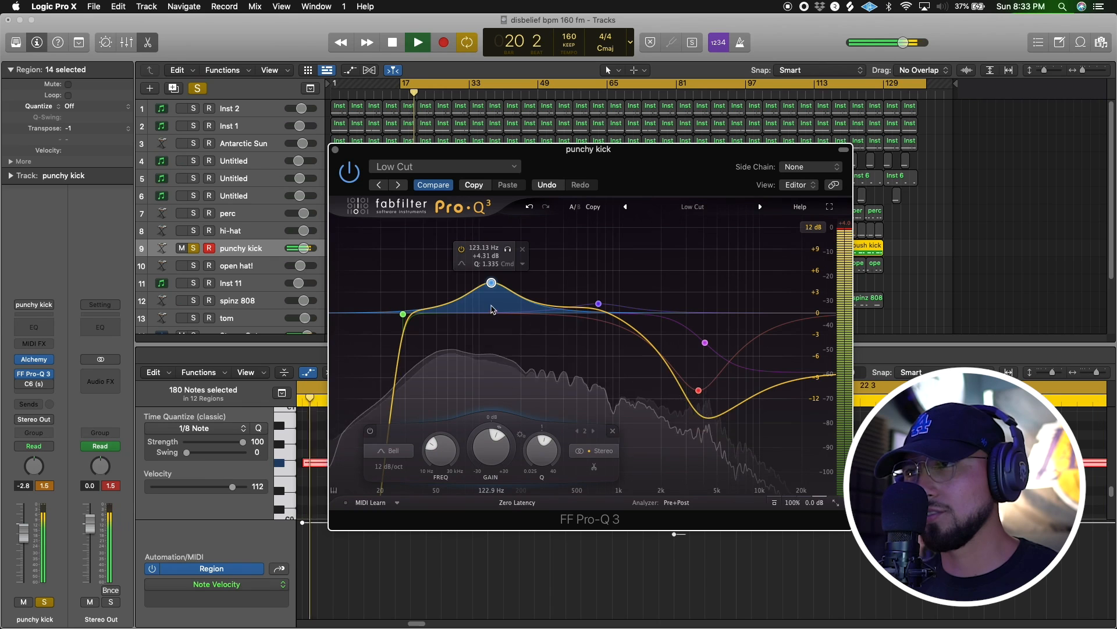
key(space)
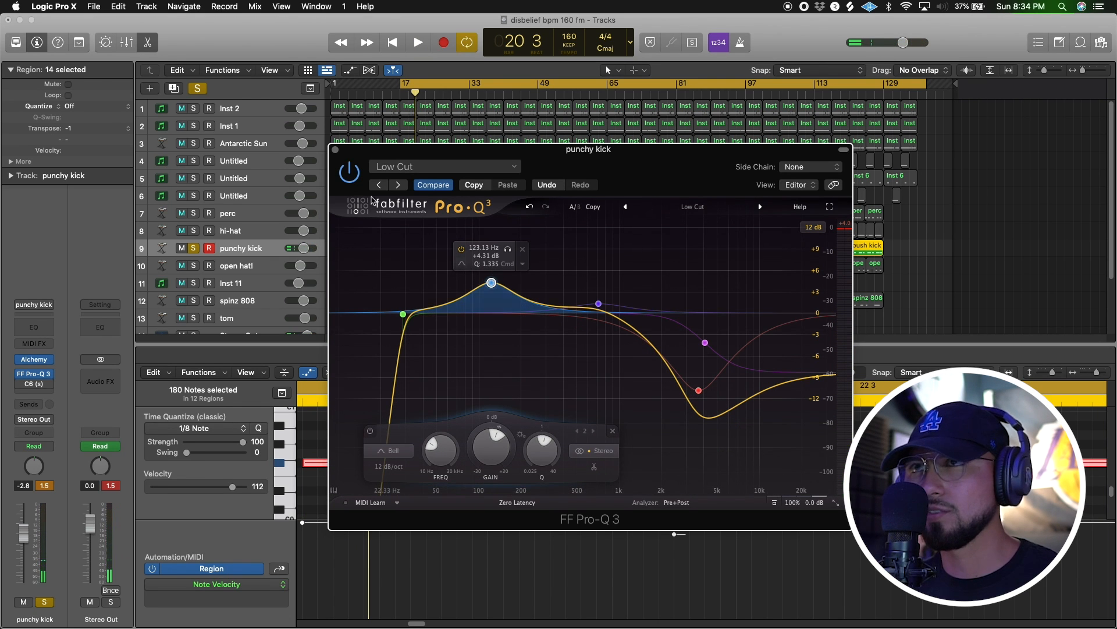
click(335, 150)
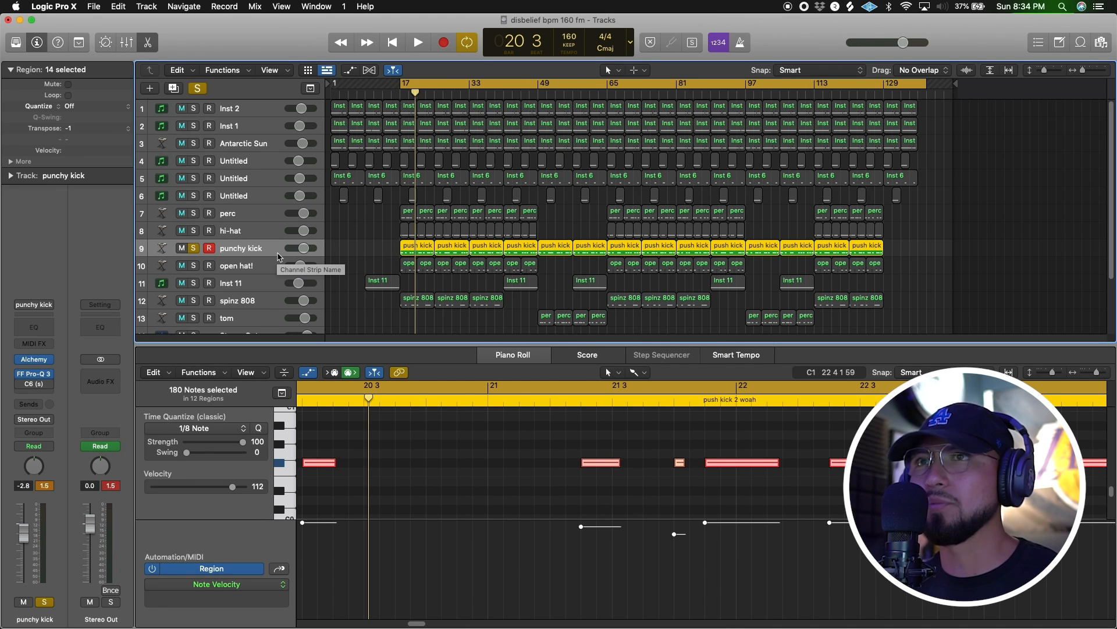
Step: Review the punchy kick's equalizer again and its Alchemy kick source settings, closing both plug-in windows
click(34, 373)
click(335, 150)
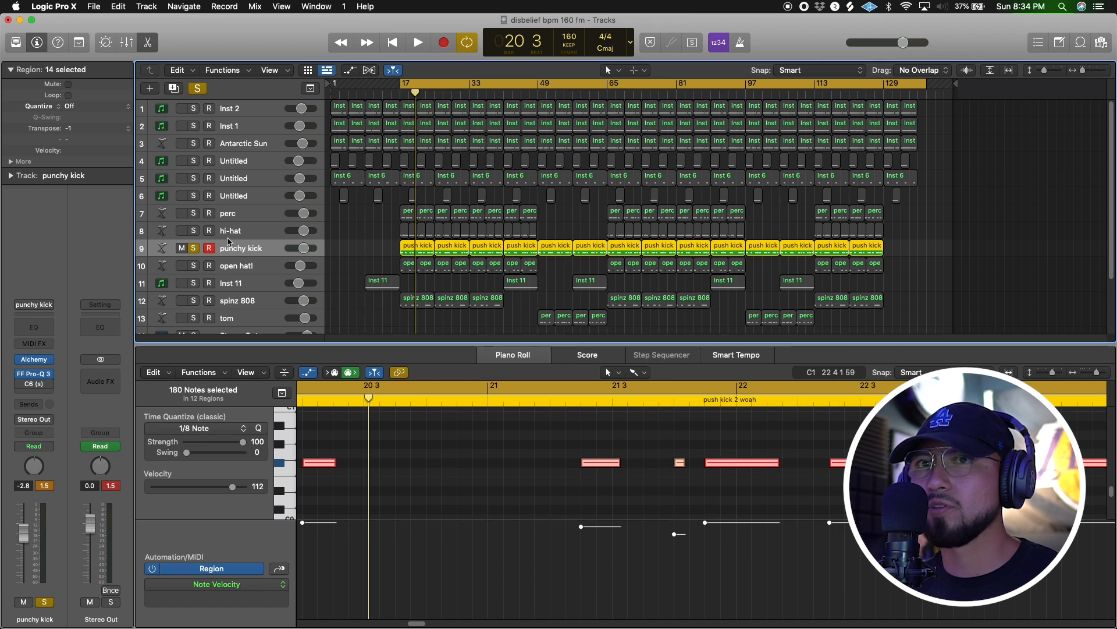
click(43, 361)
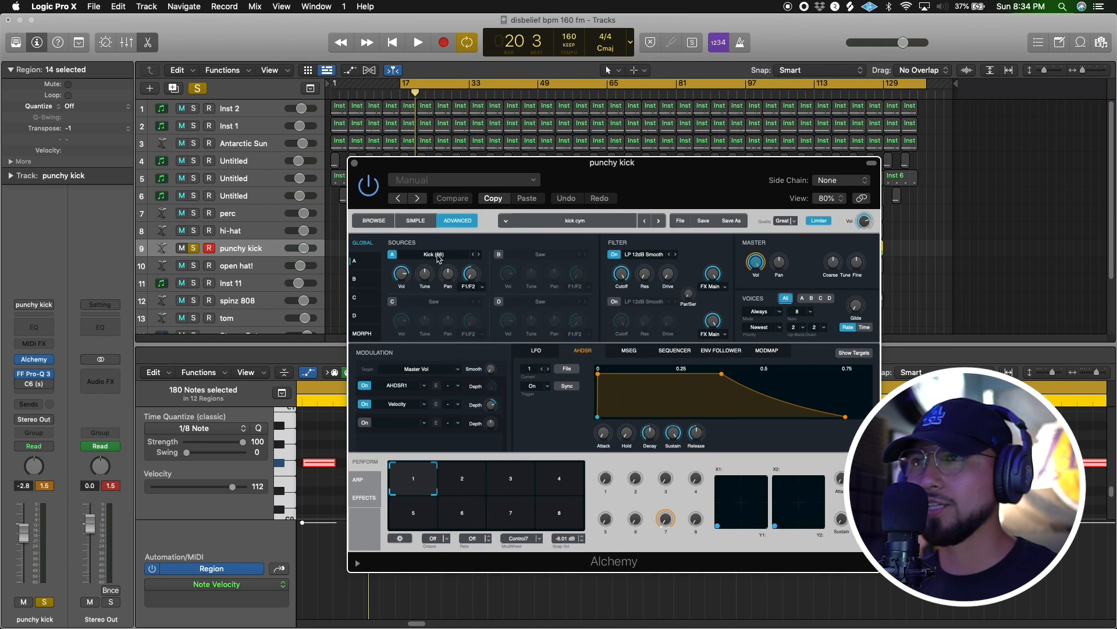
click(354, 164)
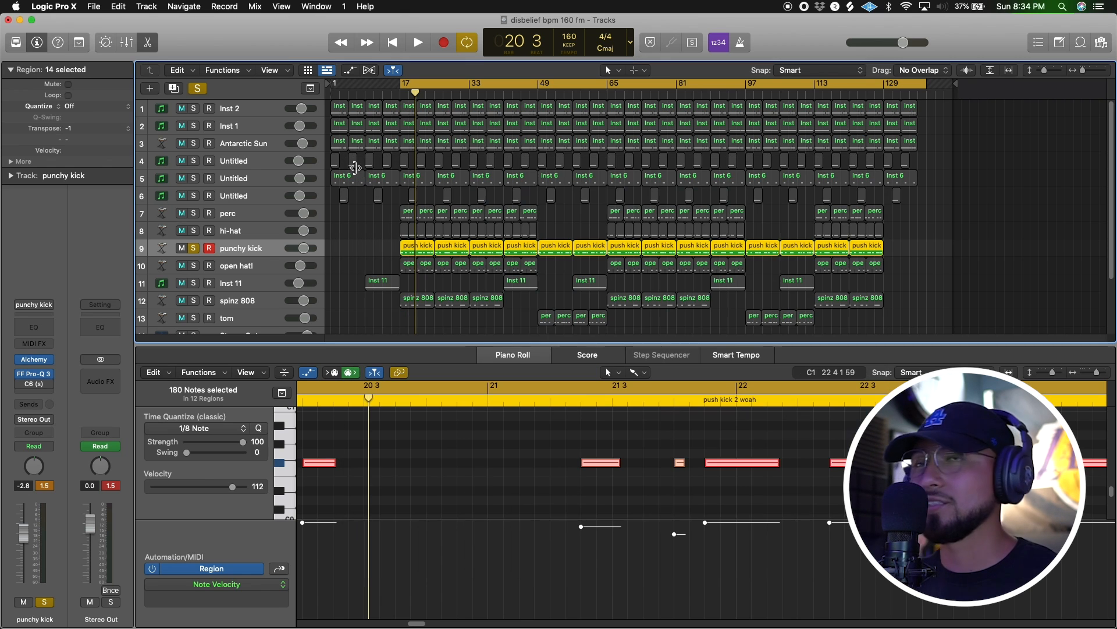
Step: Unsolo the punchy kick, solo the open hat track and play it from bar 17
click(269, 271)
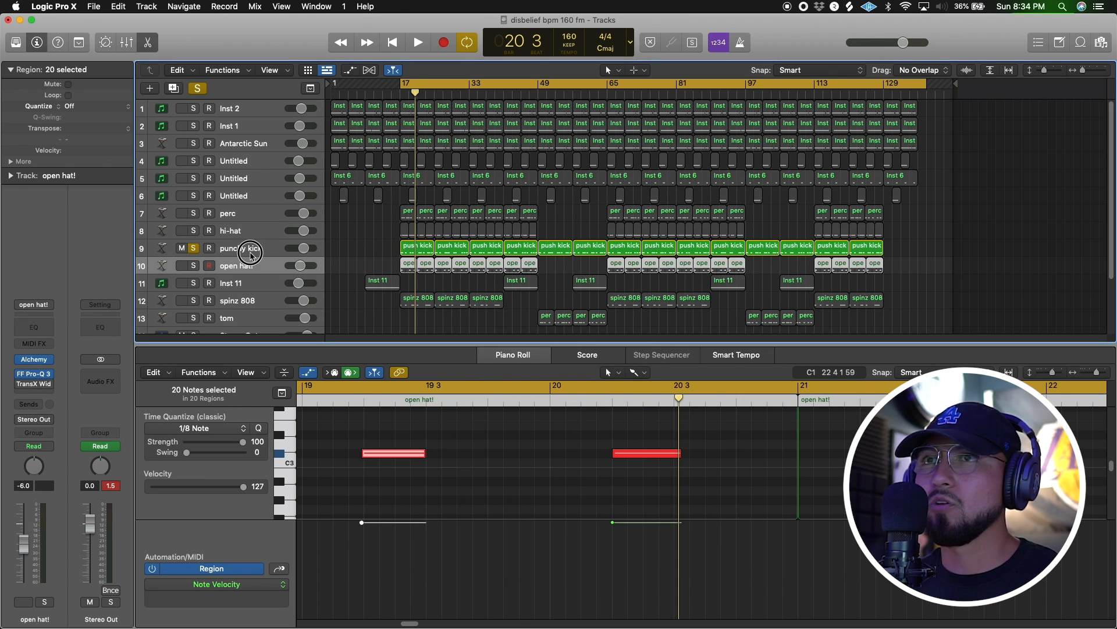
click(251, 254)
key(s)
click(225, 264)
key(s)
key(space)
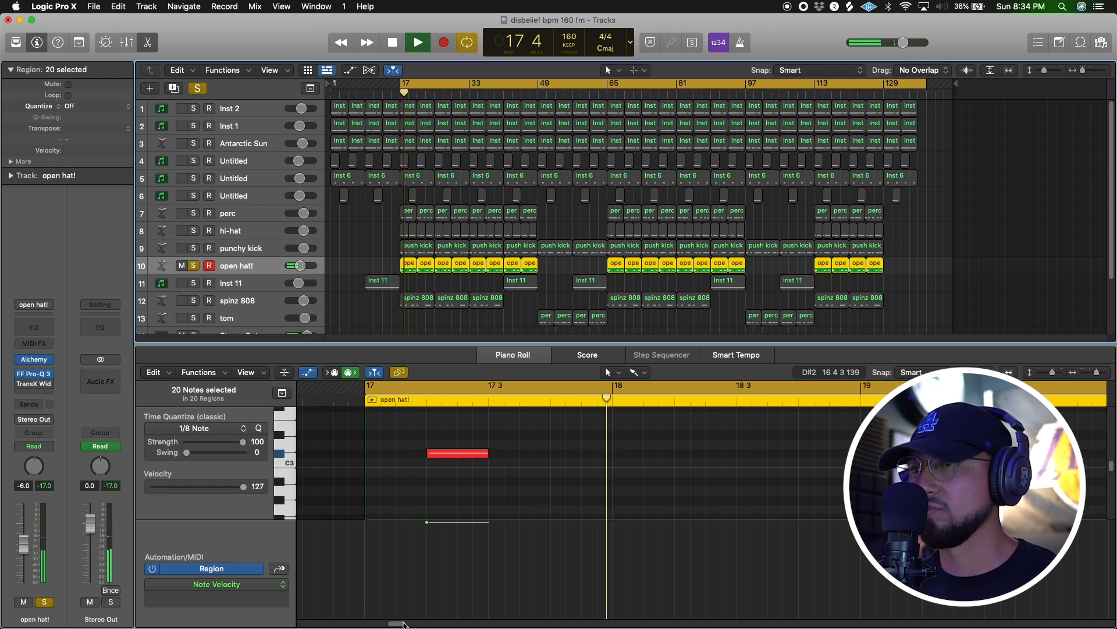
Step: Add the punchy kick, hi-hat and perc tracks to the solo and play them together with the open hat
click(193, 248)
click(193, 230)
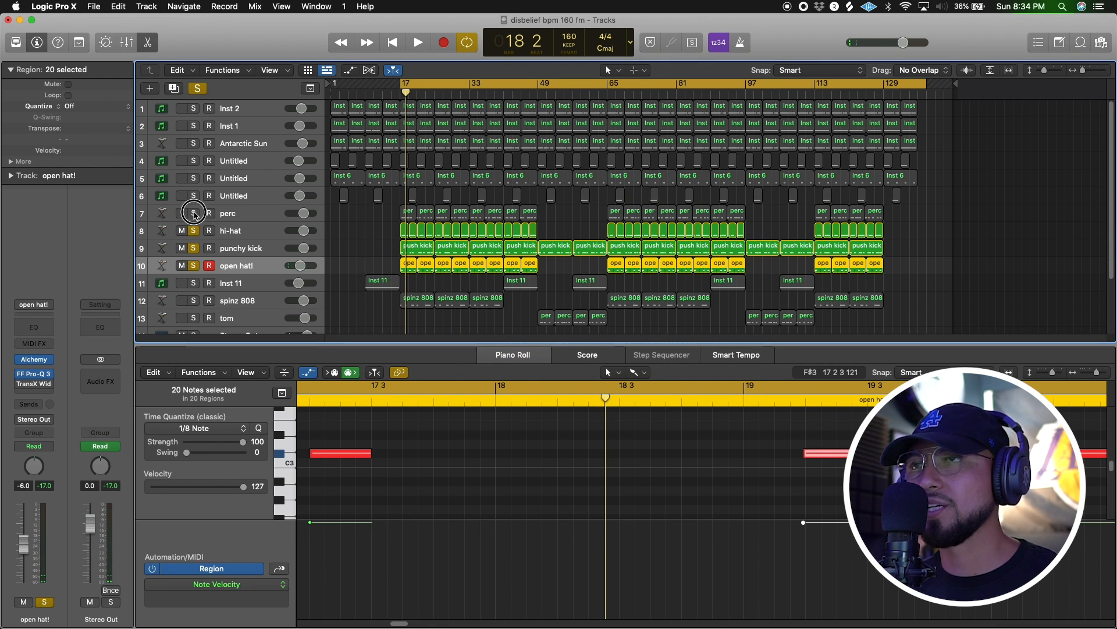
click(193, 213)
drag(387, 623, 394, 623)
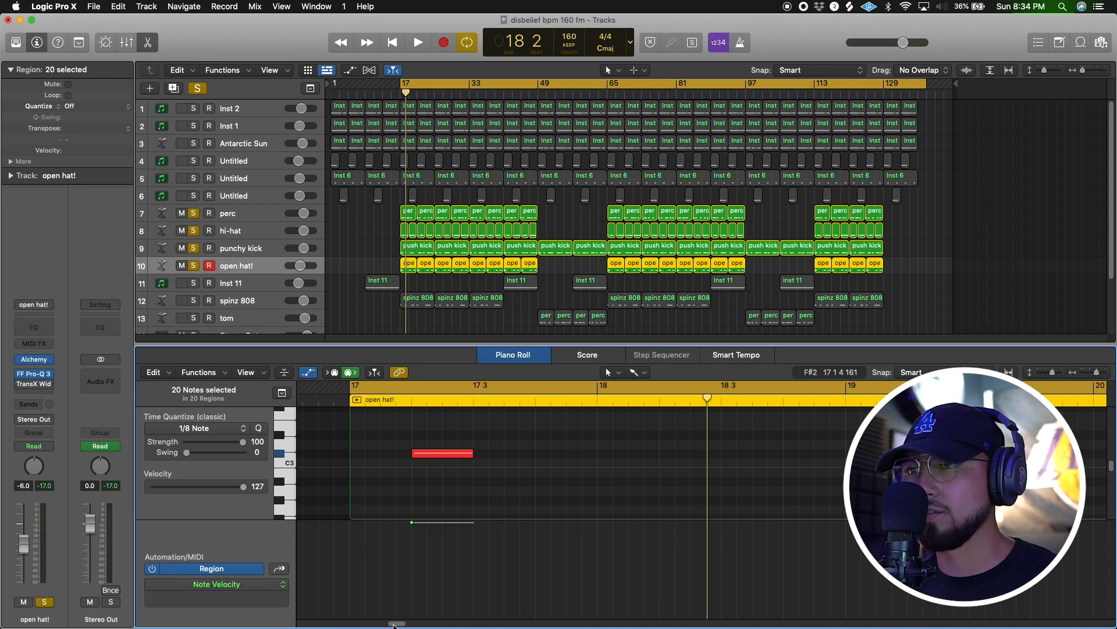
key(space)
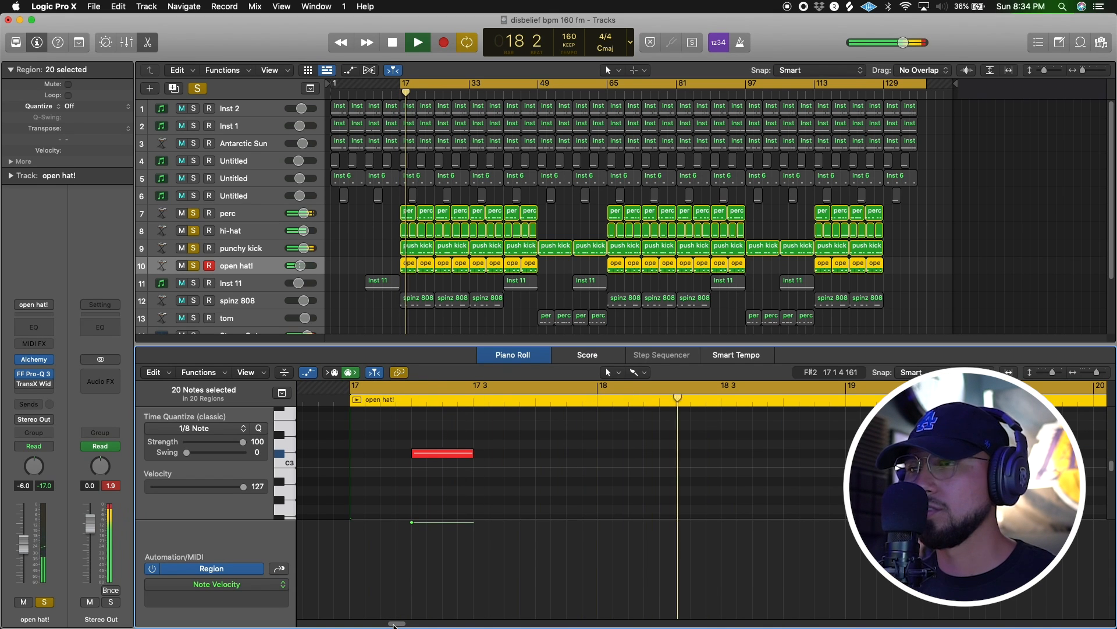
Step: Try the first open hat note of bar 17 half a beat later against the other drums and move it back
click(445, 468)
drag(443, 454, 467, 458)
key(space)
key(space)
key(space)
key(space)
key(space)
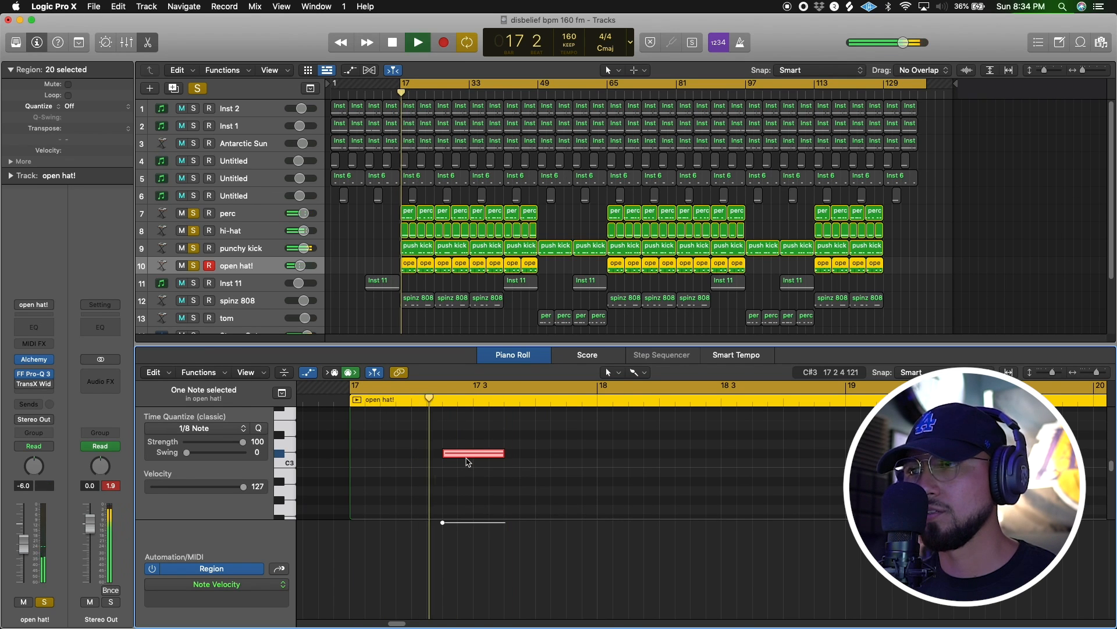
key(space)
drag(466, 457, 445, 457)
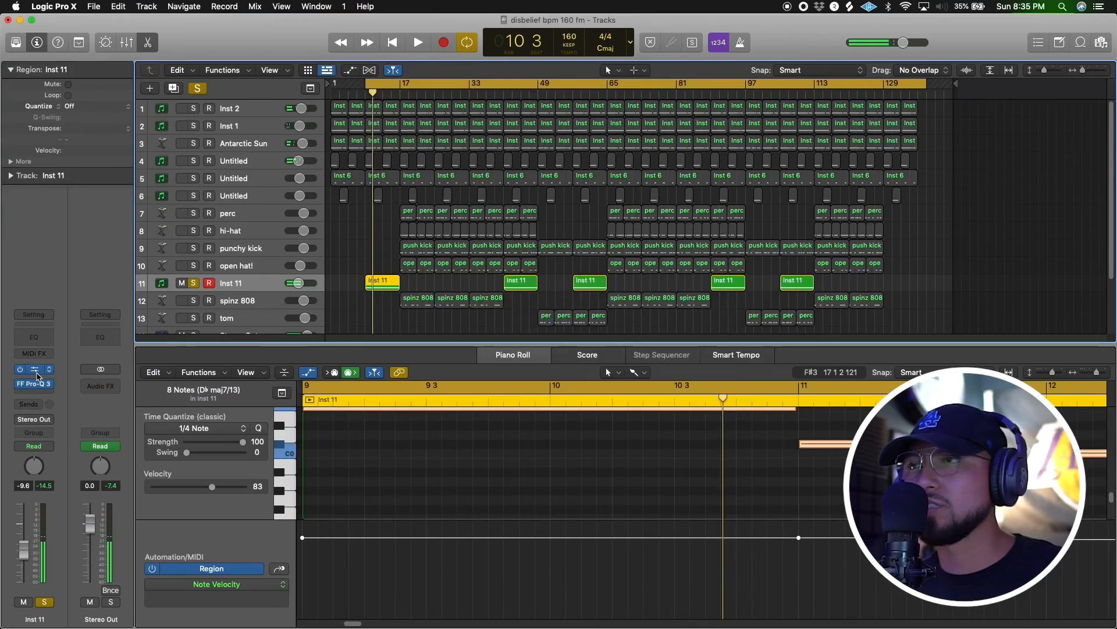
Step: Review The Sub instrument on the Inst 11 track, including its extra attack setting, and close it
click(33, 369)
drag(589, 179, 532, 142)
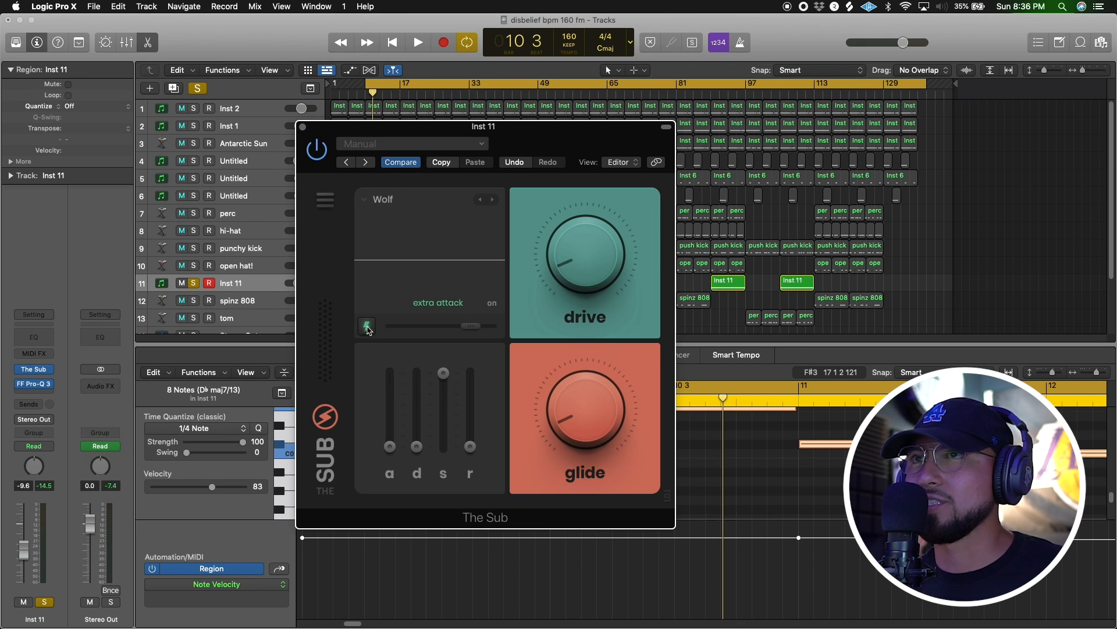
click(303, 127)
Step: Play the Inst 11 bass from bar 9 and examine the low cut in its FabFilter Pro-Q 3
key(space)
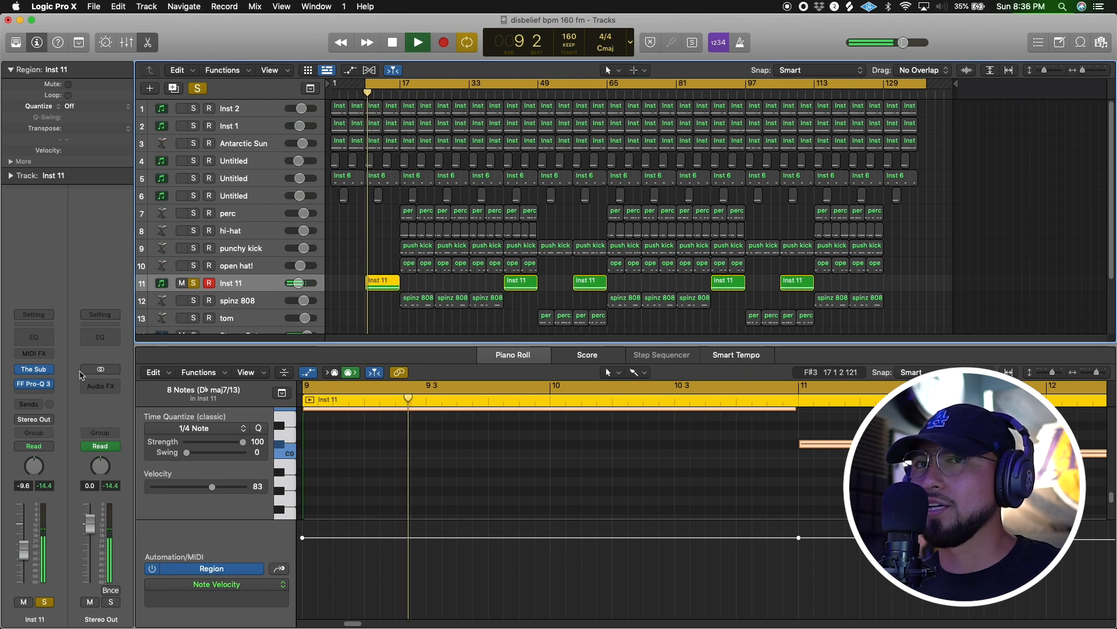
click(34, 384)
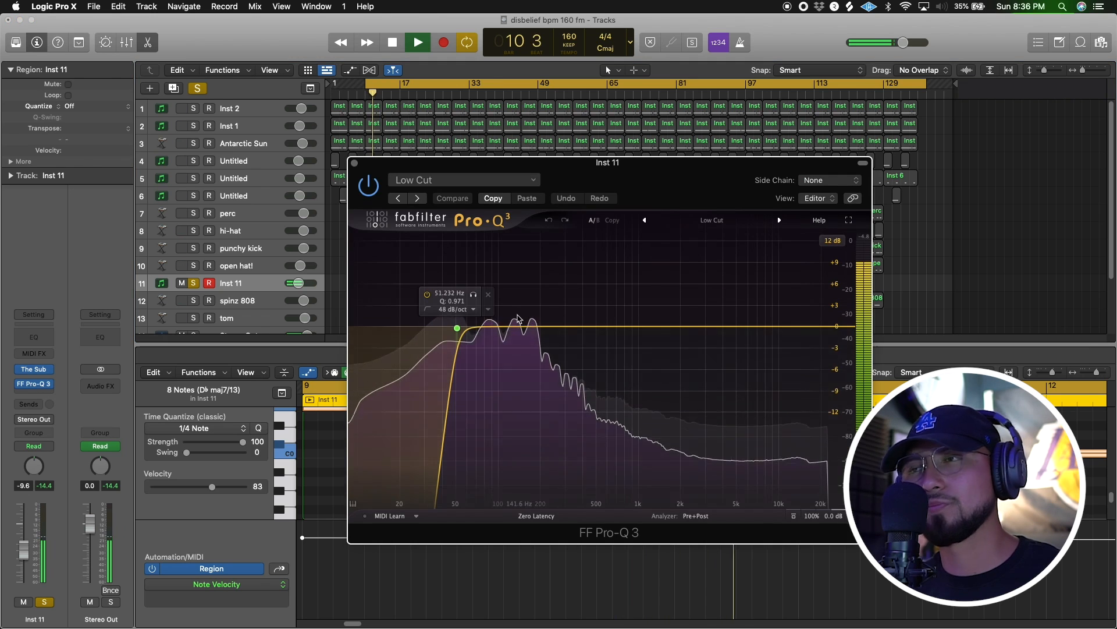
key(space)
drag(588, 326, 579, 303)
key(space)
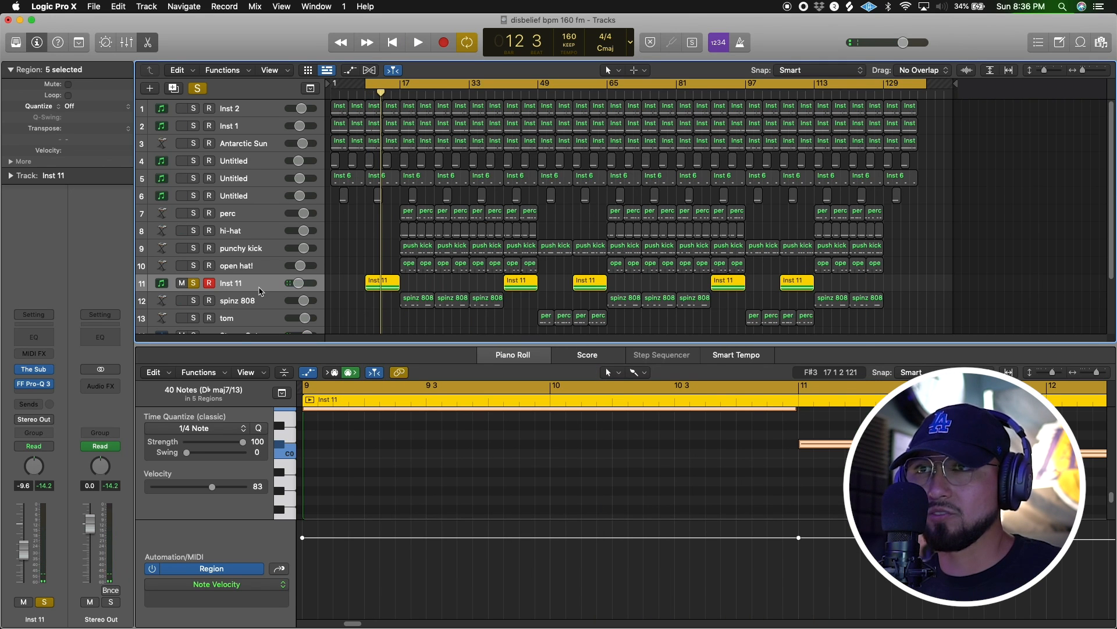
Step: Show the first Inst 11 region at bar 9 in the Piano Roll and examine its long bass notes
scroll(260, 291, down, 1)
click(382, 265)
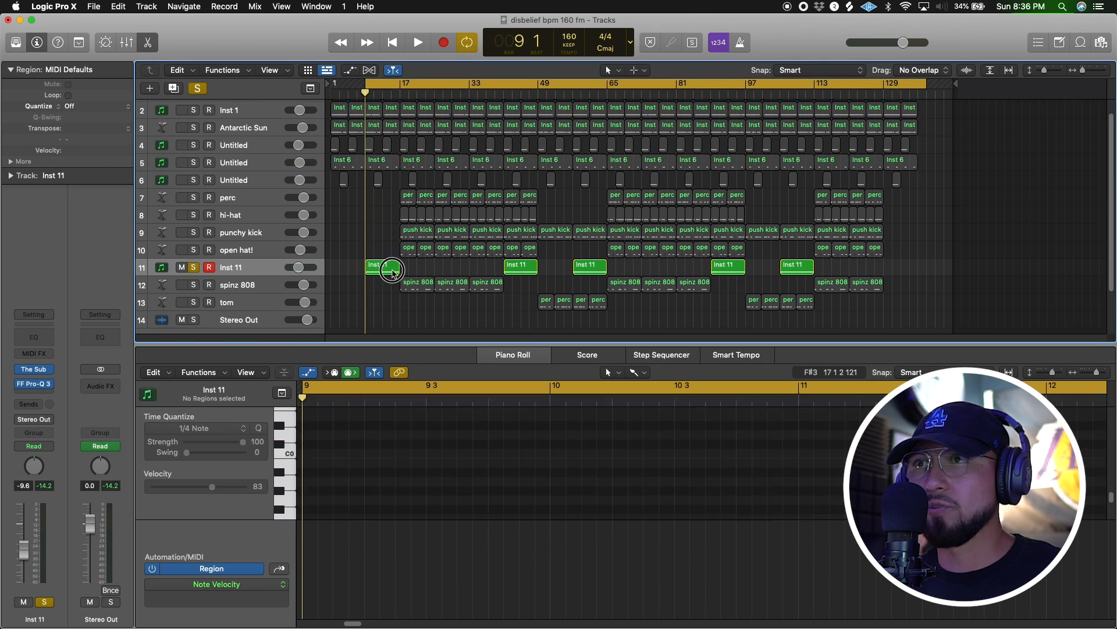
scroll(384, 605, left, 5)
scroll(611, 553, up, 3)
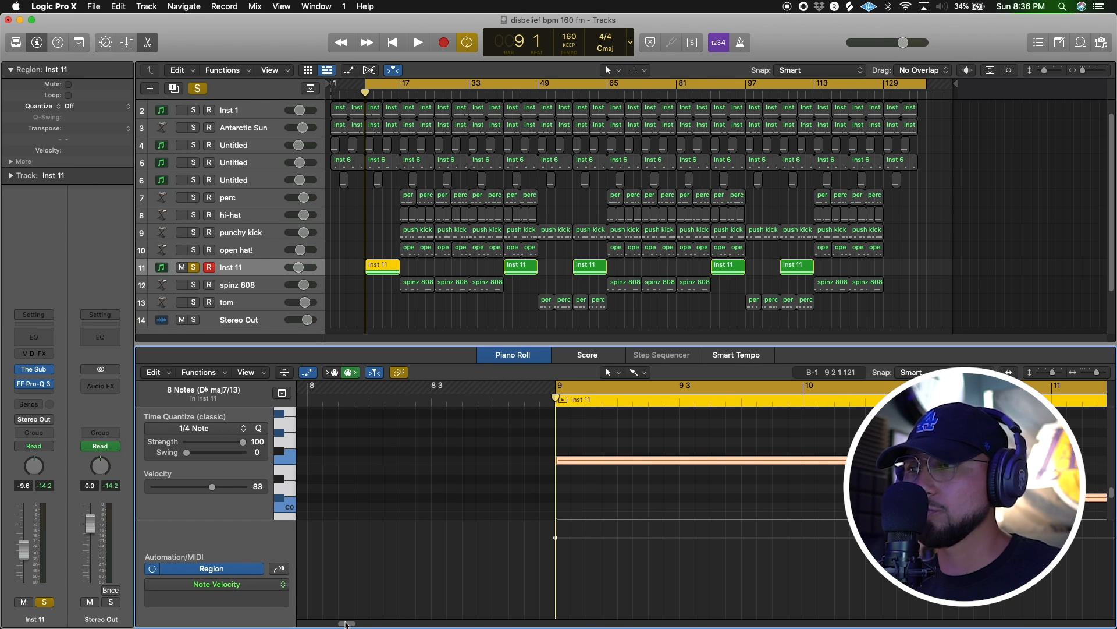
scroll(346, 624, right, 3)
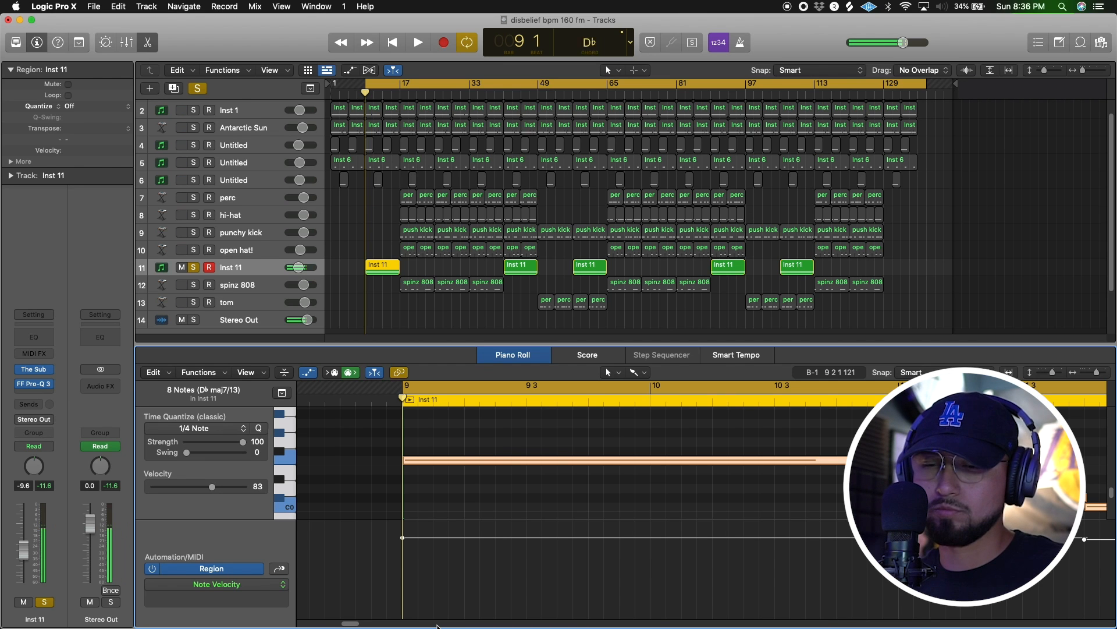
Step: Solo only the spinz 808 track and play its regions from bar 17
click(241, 281)
alt+click(194, 285)
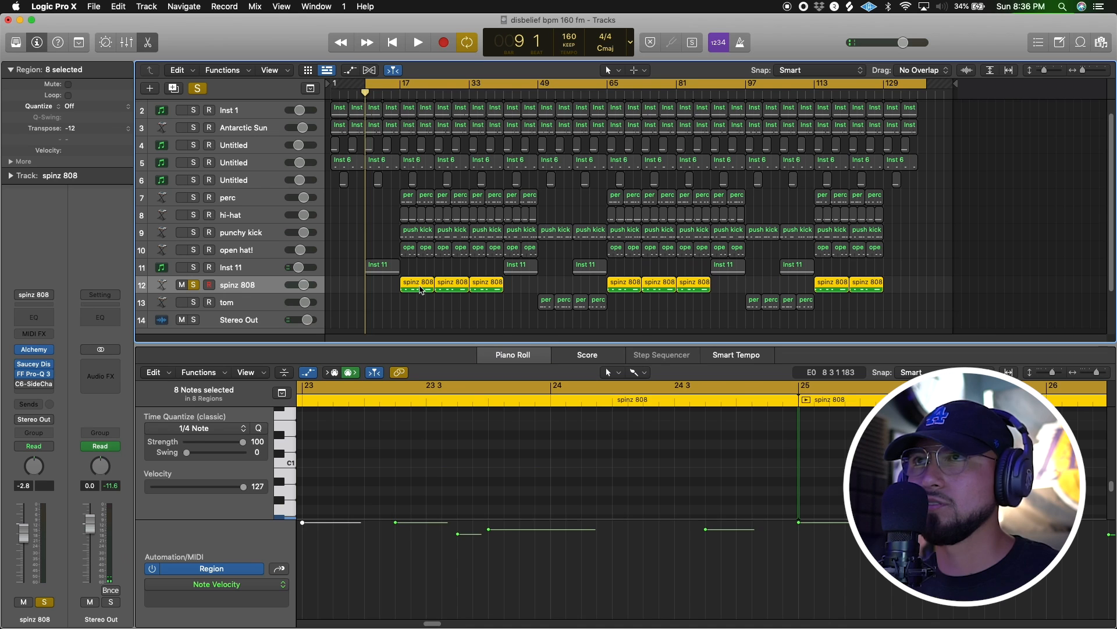
key(space)
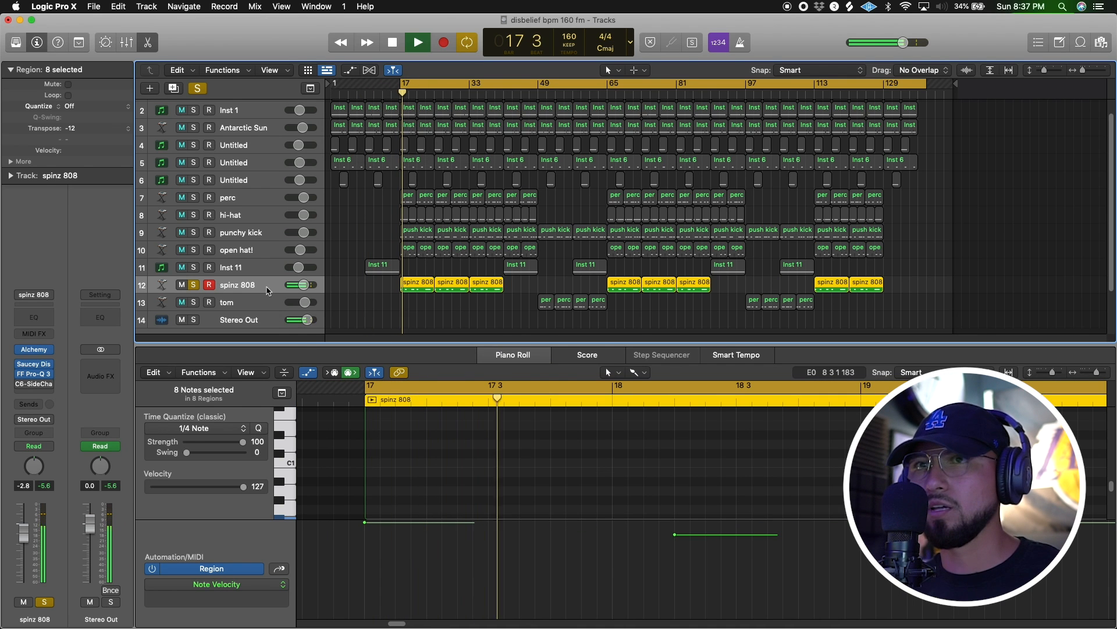
mouse_move(39, 357)
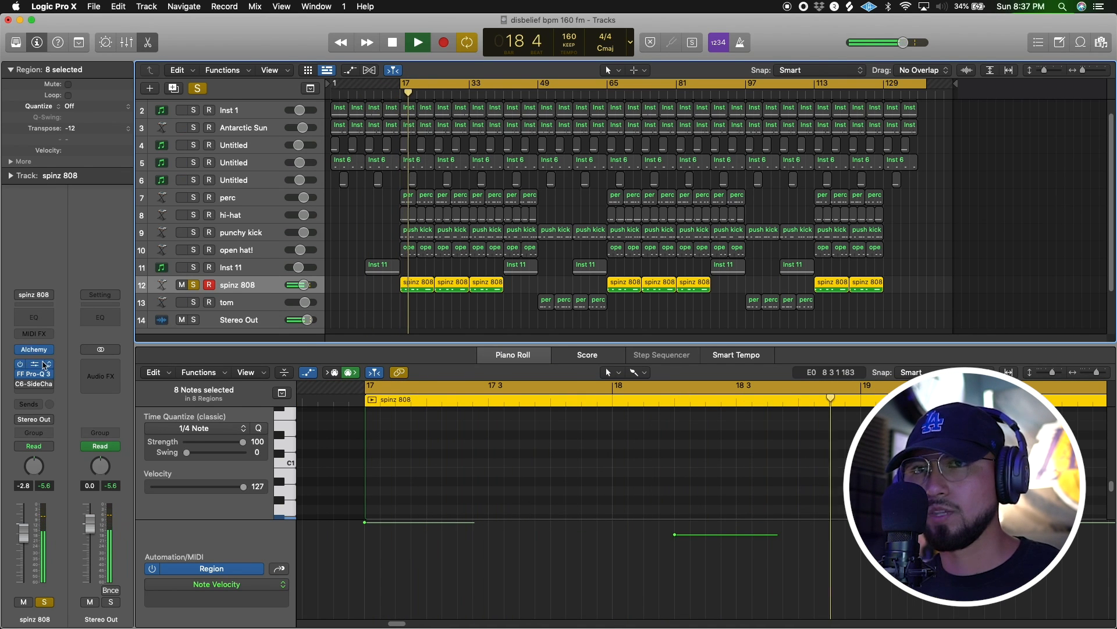
Step: Review the Saucey Distortion plug-in on the spinz 808 track, close it and stop playback
click(36, 363)
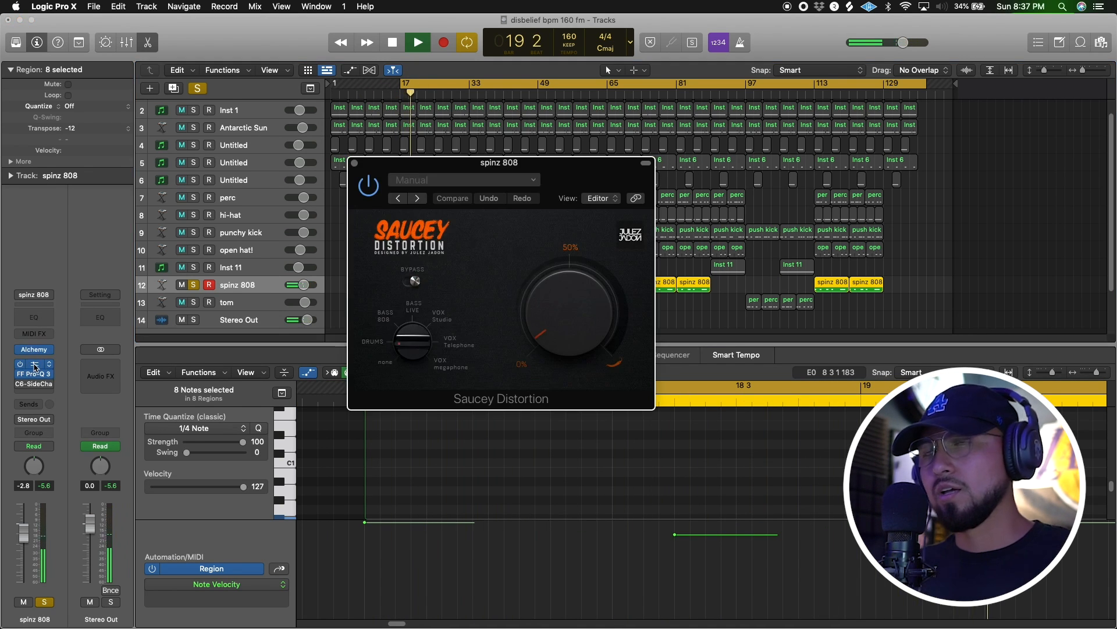
click(353, 166)
key(space)
Step: Show the first spinz 808 region at bar 17 in the Piano Roll and examine its bass notes
click(417, 284)
scroll(449, 457, down, 5)
scroll(447, 464, up, 3)
drag(428, 622, 395, 623)
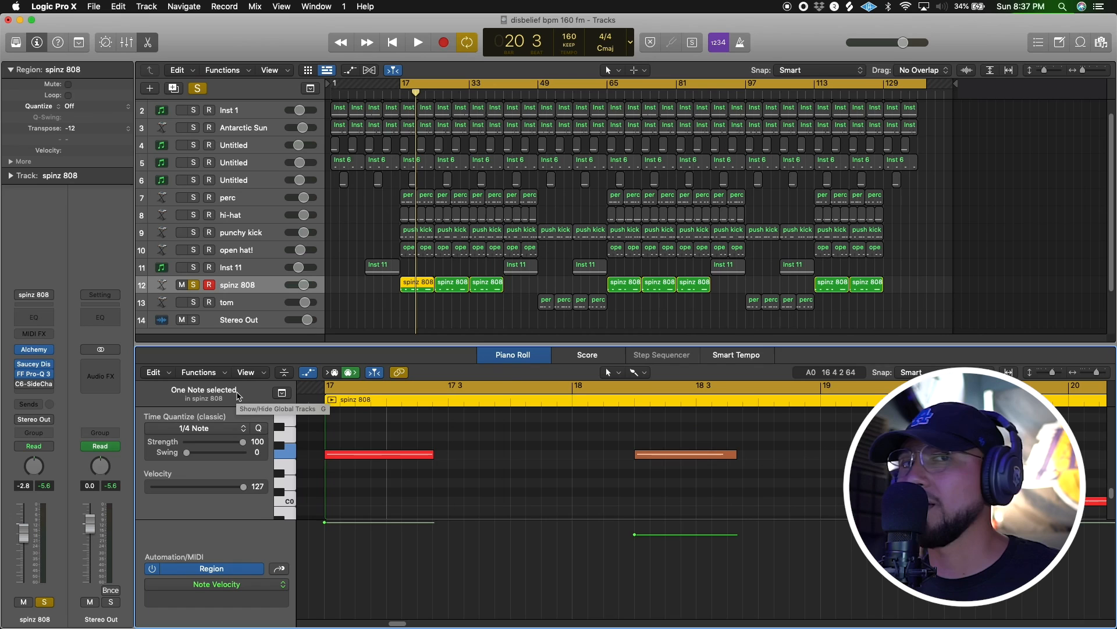
click(219, 287)
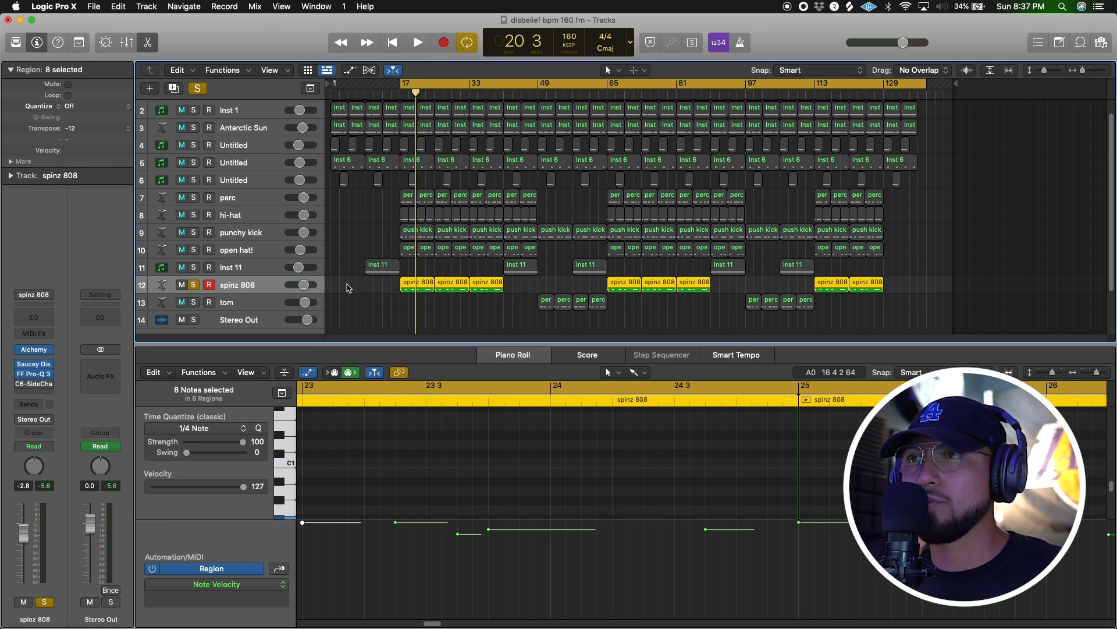
click(417, 284)
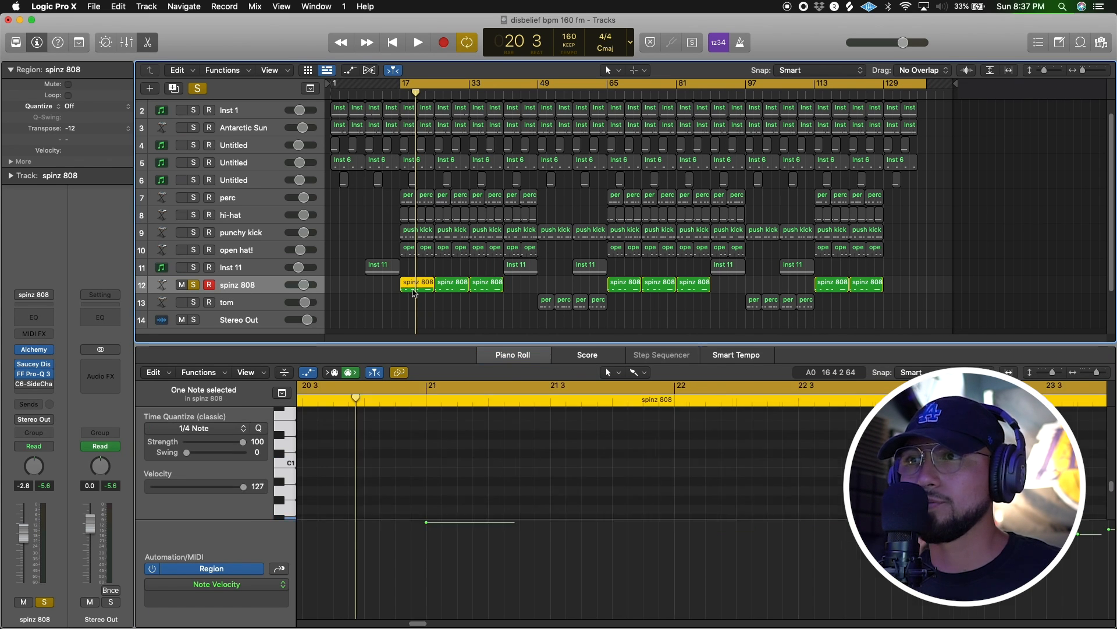
Step: Hide the Piano Roll's automation area and play the first spinz 808 region from bar 17, following its notes up to bar 25
click(307, 372)
key(space)
scroll(469, 543, up, 2)
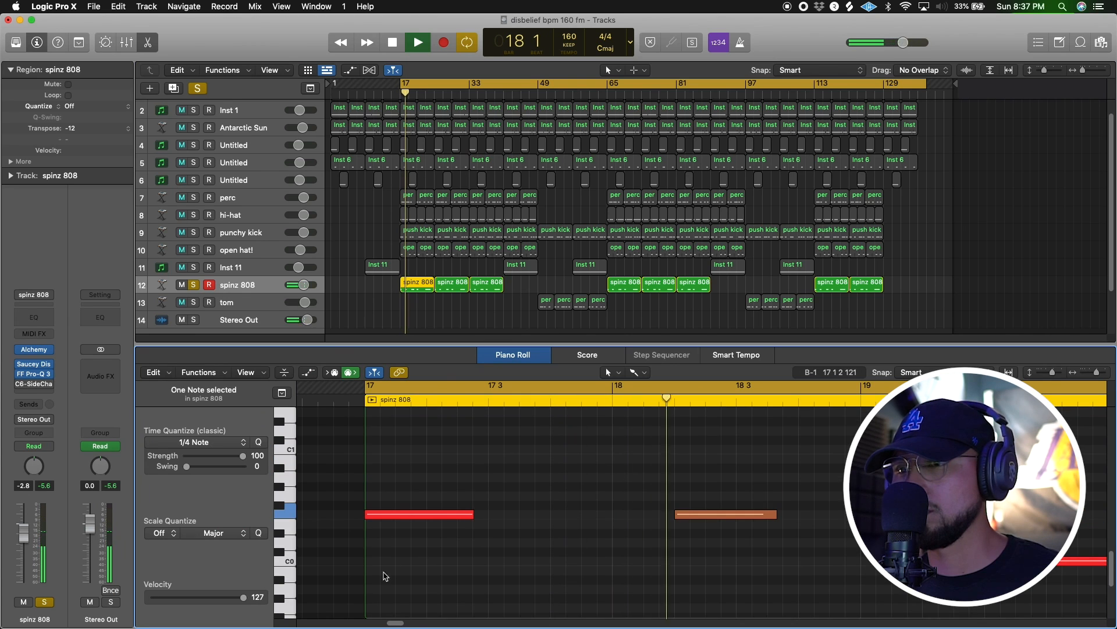
drag(395, 623, 405, 622)
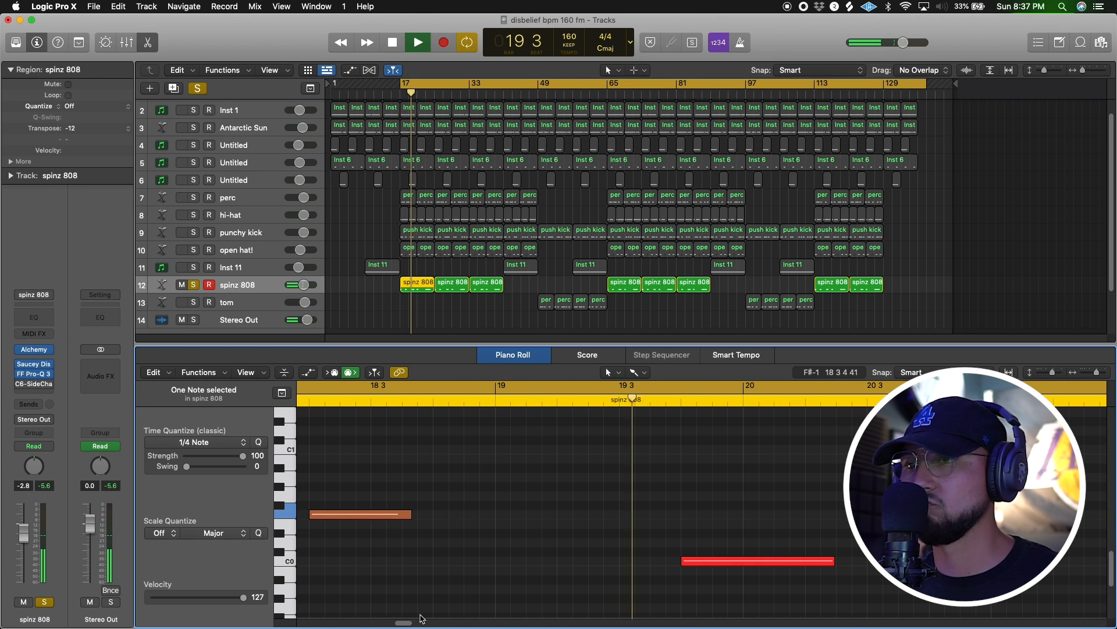
drag(401, 622, 429, 623)
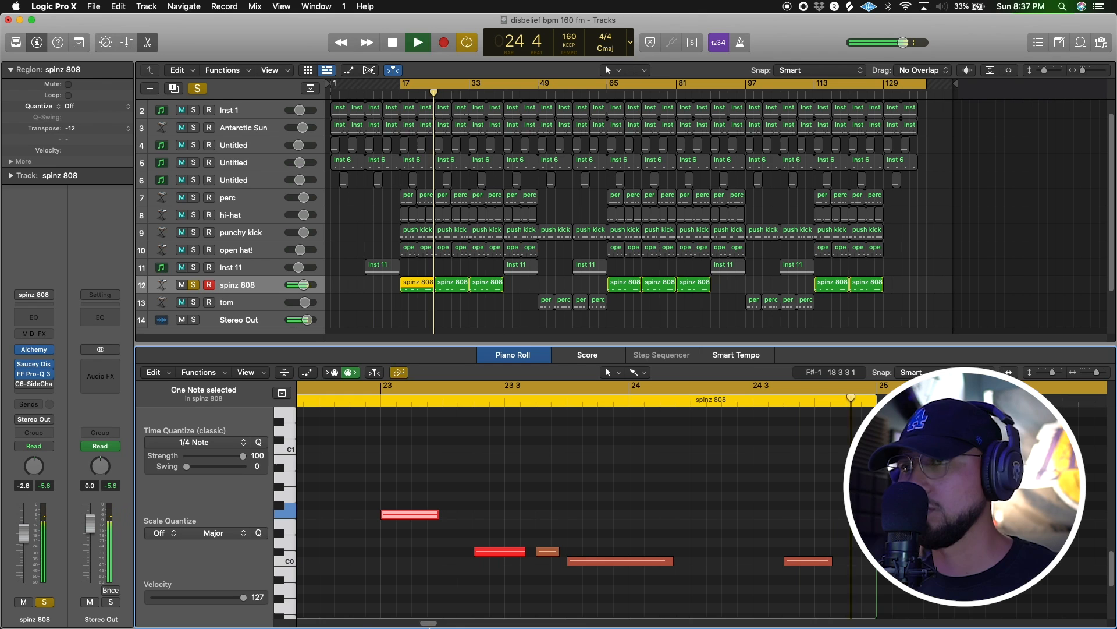
key(space)
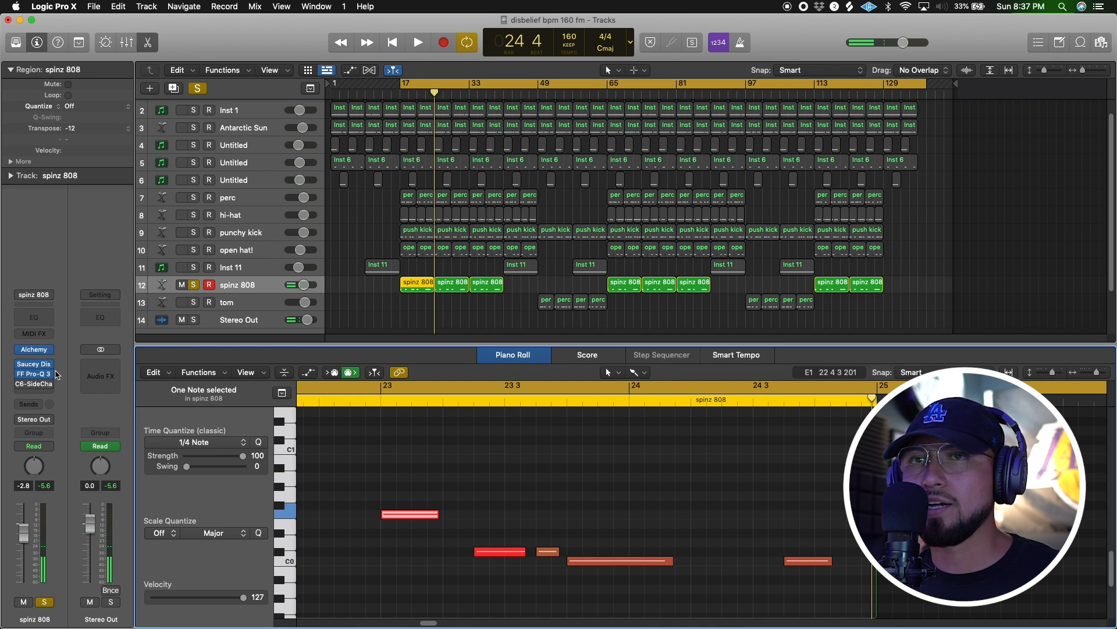
Step: Check the Saucey Distortion amount on spinz 808, and move the low cut in its FabFilter Pro-Q 3 to about 26 Hz
click(35, 364)
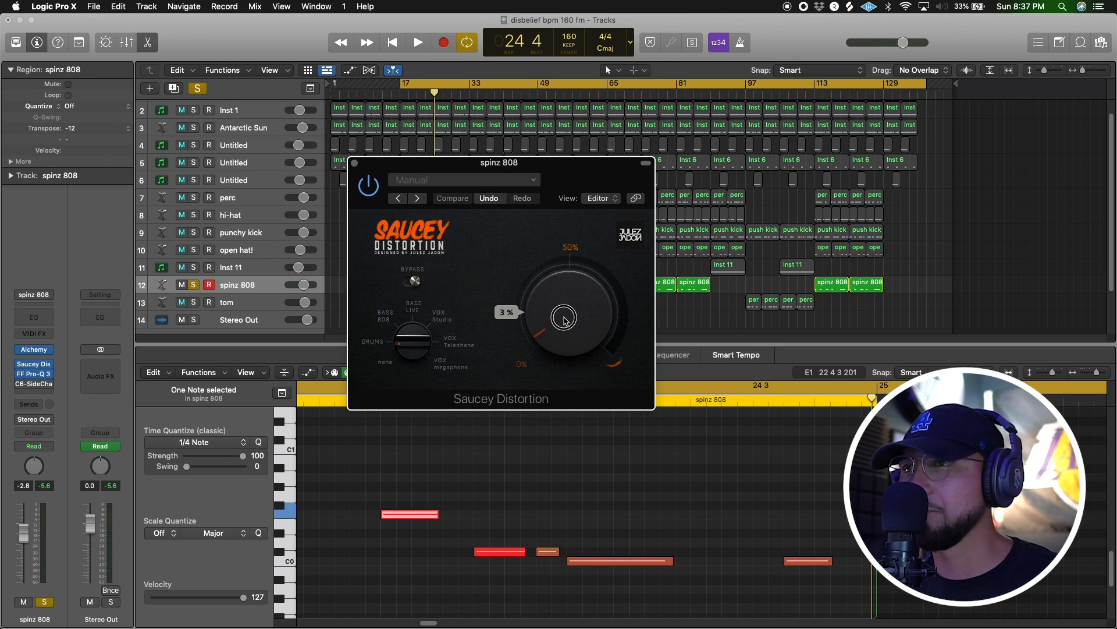
click(355, 163)
click(33, 375)
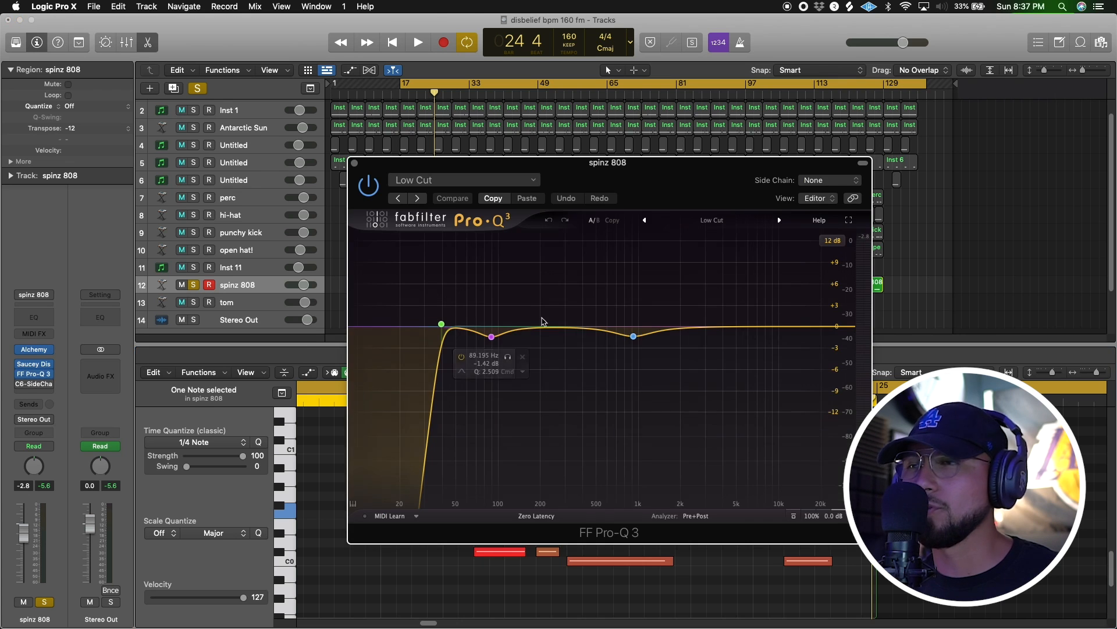
drag(427, 303, 405, 305)
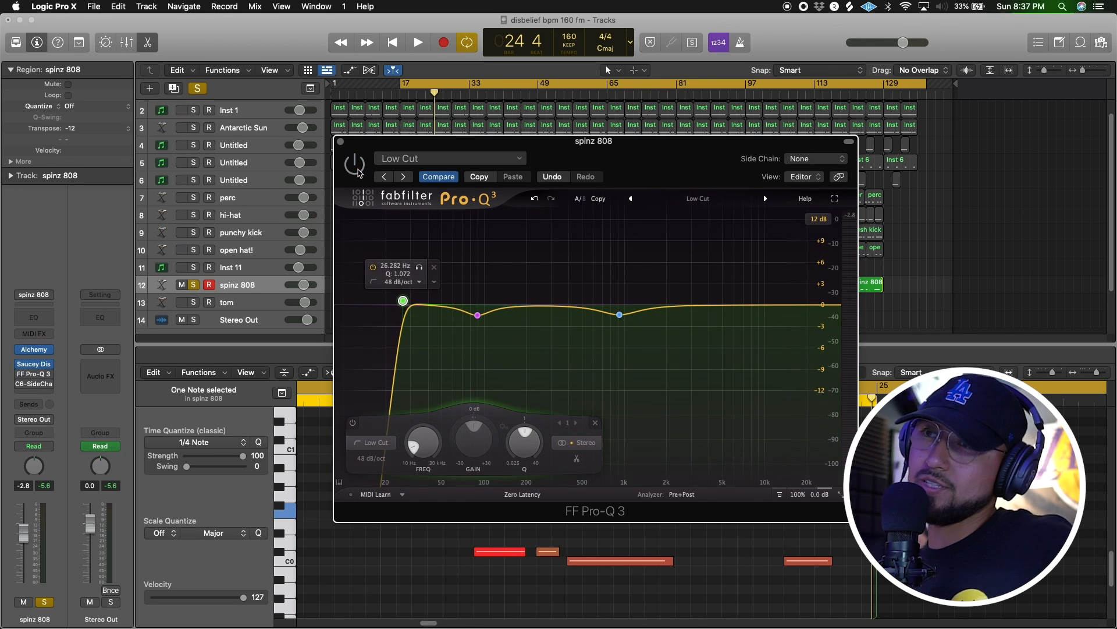
Step: Compare the spinz 808 playback with Pro-Q 3 bypassed and enabled, and shift the low cut slightly lower
key(space)
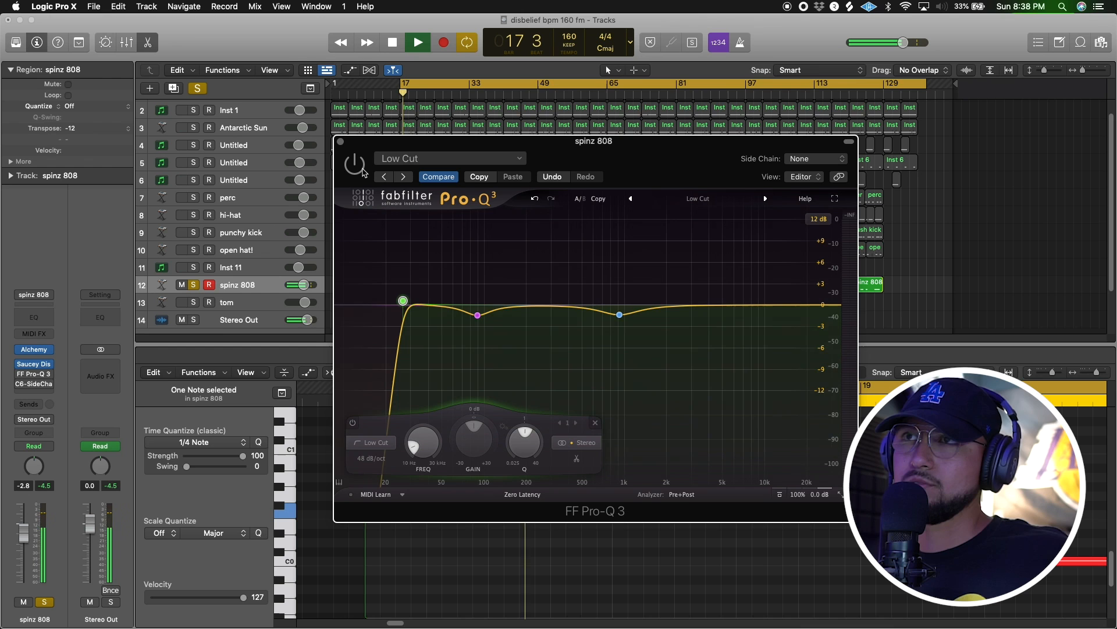
click(360, 169)
key(space)
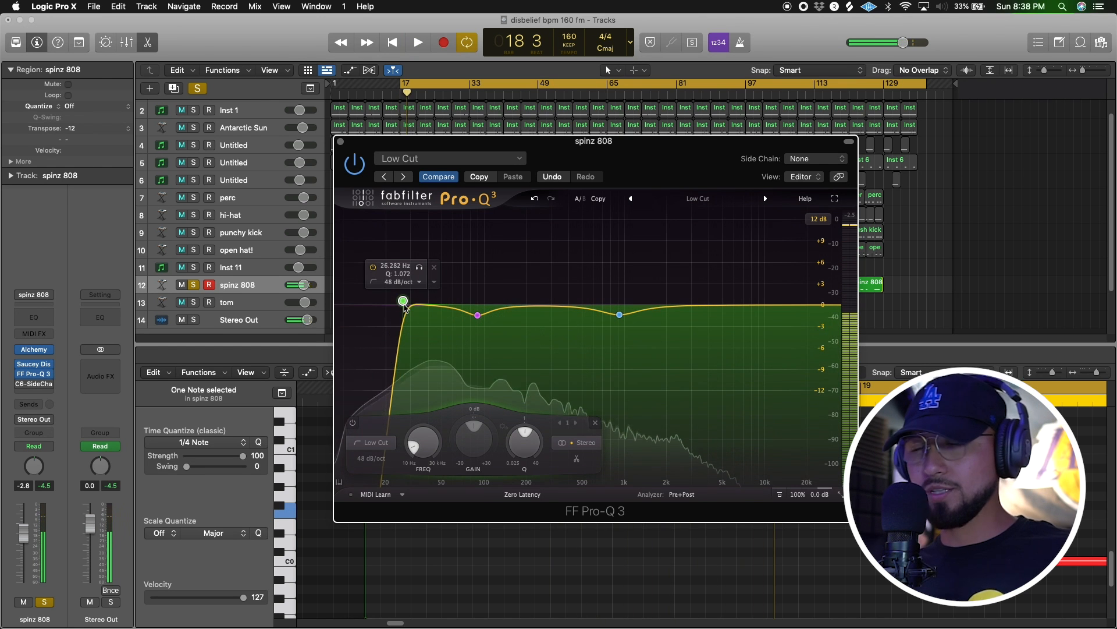
drag(404, 305, 393, 308)
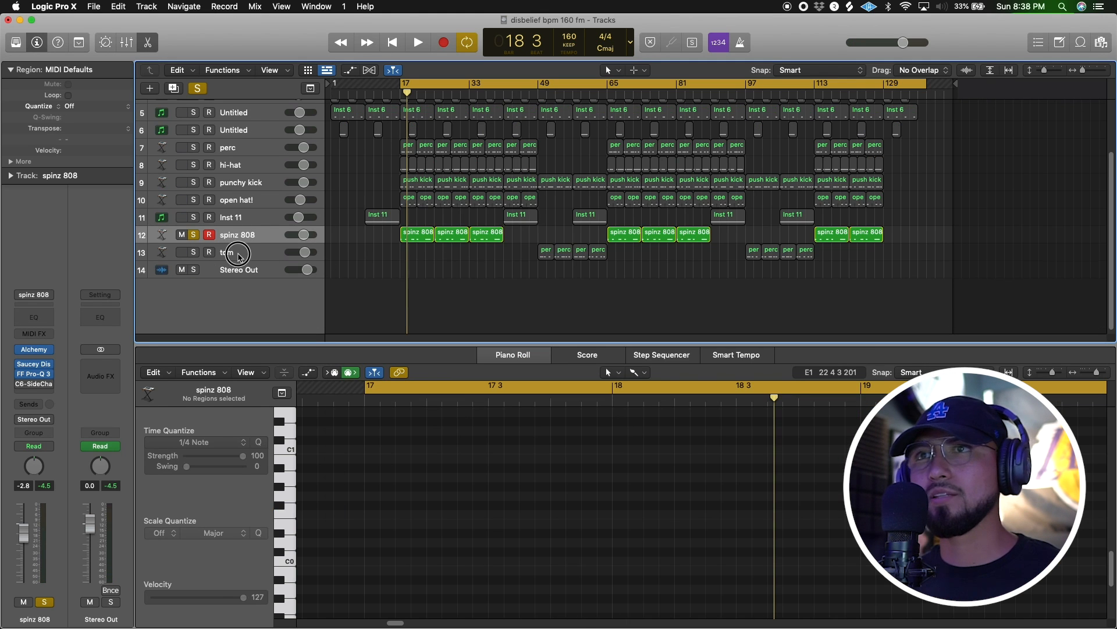
Step: Select the tom track, start the cycle range at bar 48 and play all tracks with solo cleared
click(238, 255)
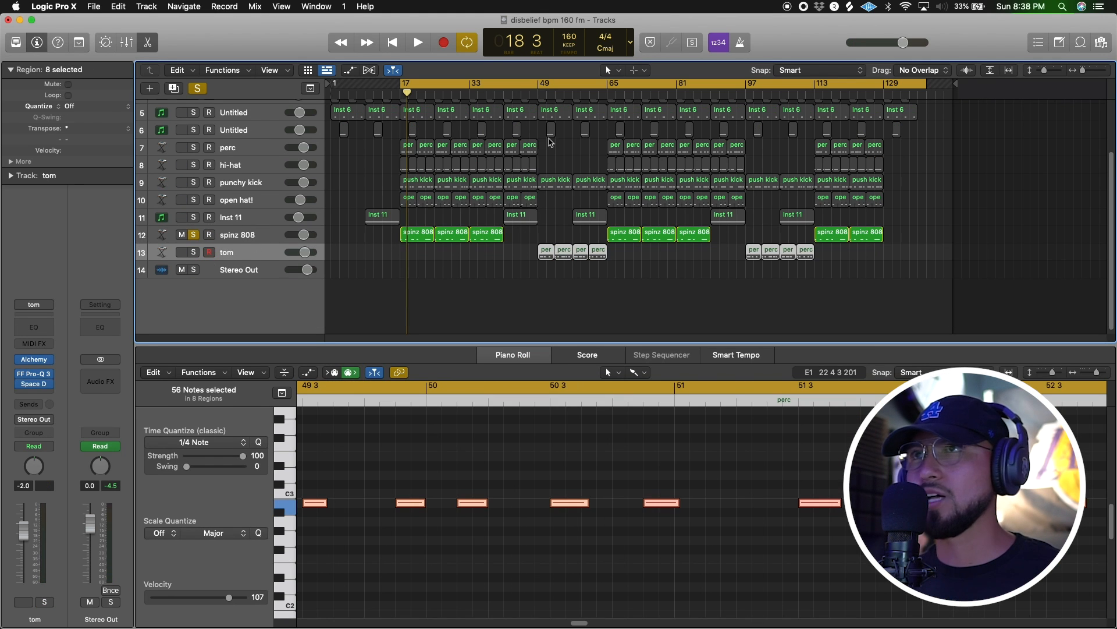
drag(401, 85, 536, 84)
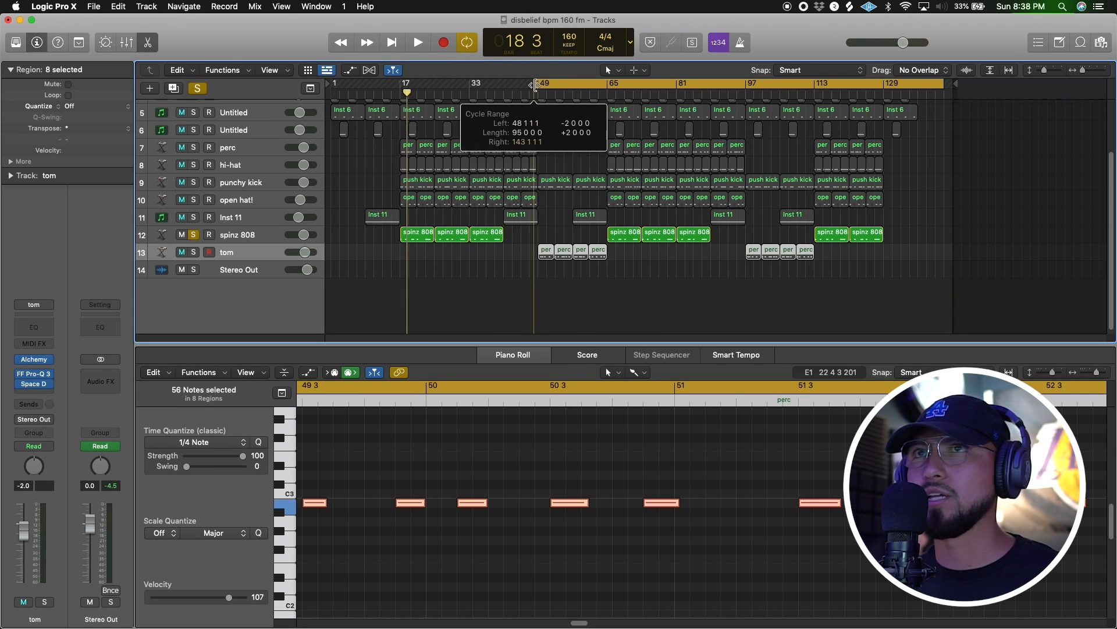
click(200, 88)
key(space)
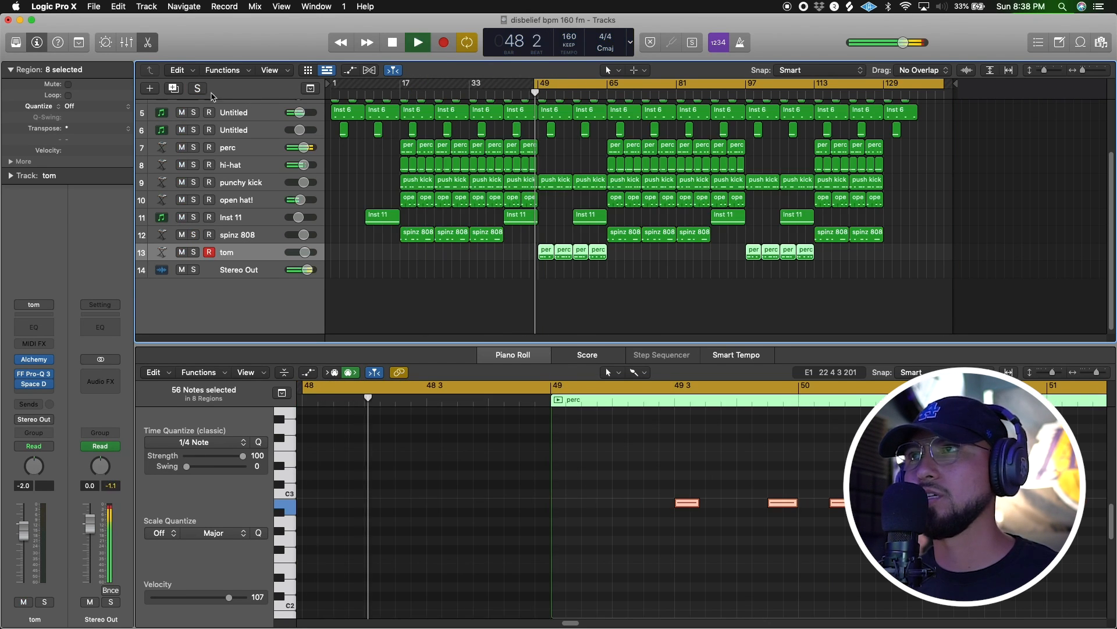